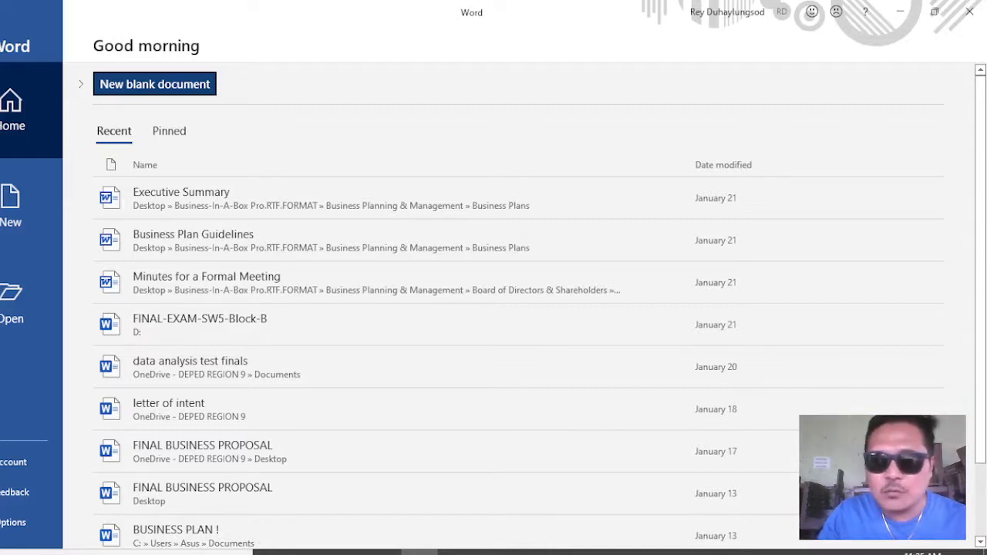
# Create a blank document and add the centred line "Introduction" below an empty first line
pyautogui.press('Return')
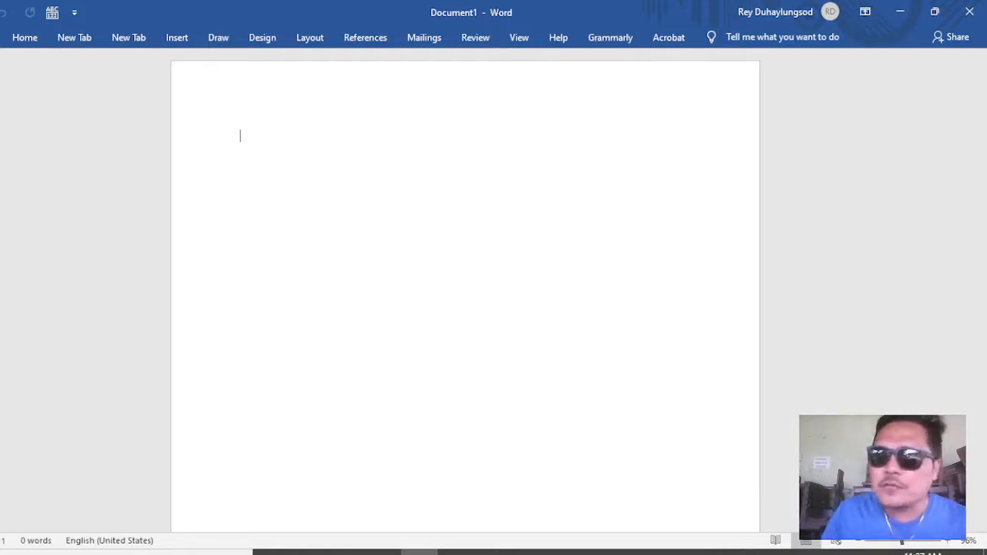
pyautogui.press('Return')
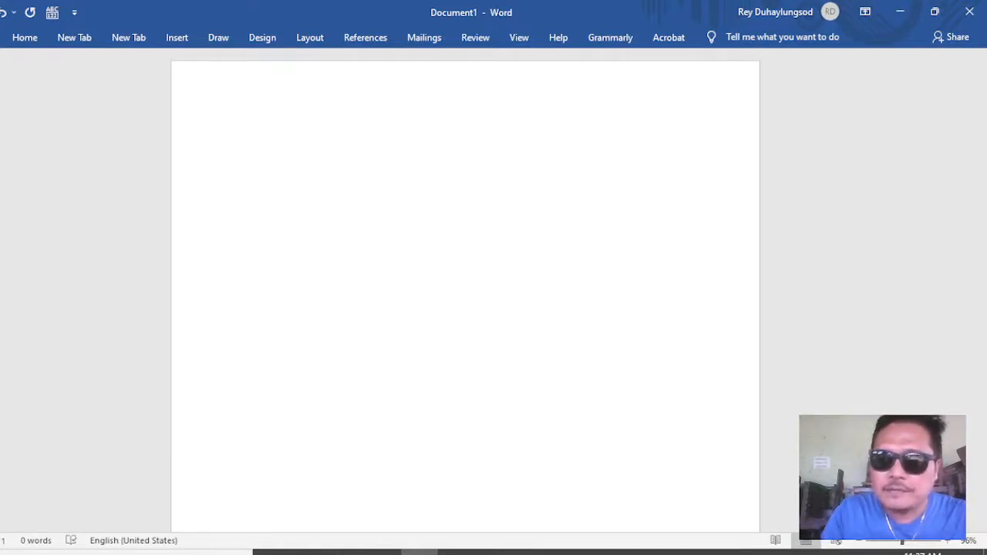
pyautogui.hotkey('ctrl', 'e')
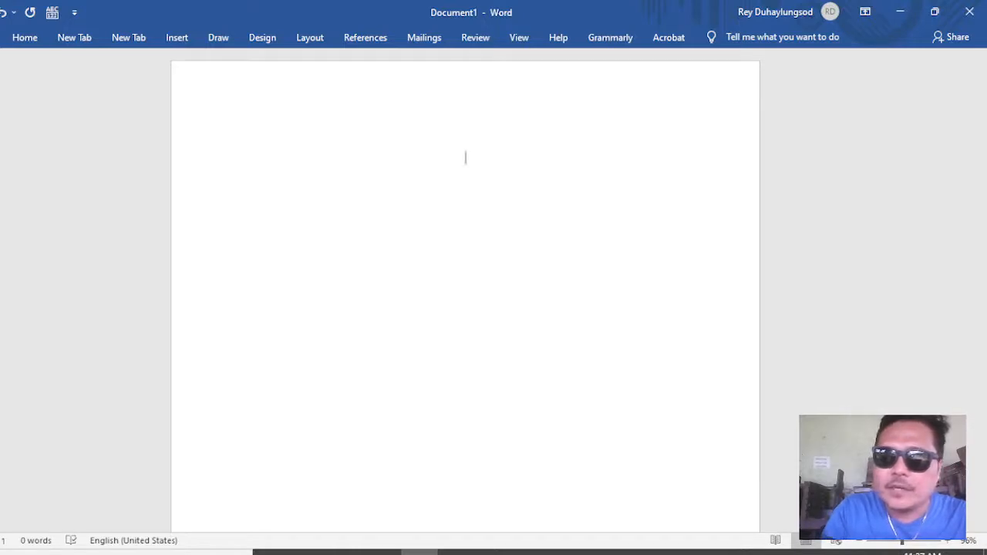
pyautogui.write('in')
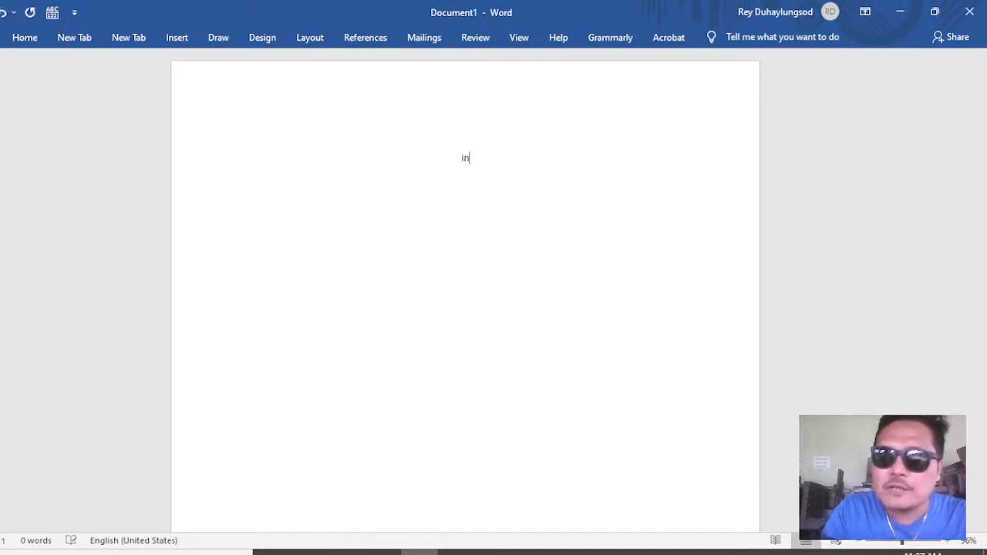
pyautogui.write('troduction')
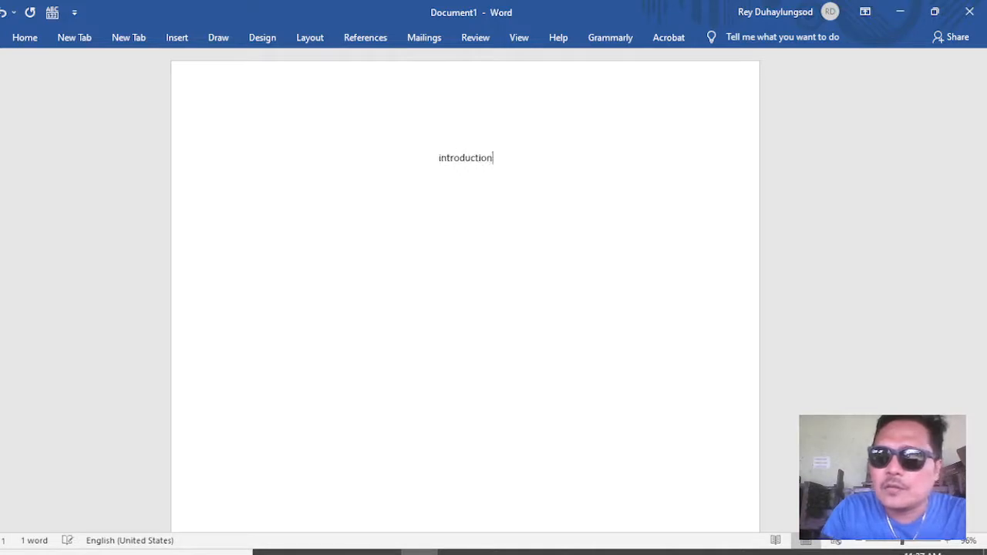
pyautogui.press('Return')
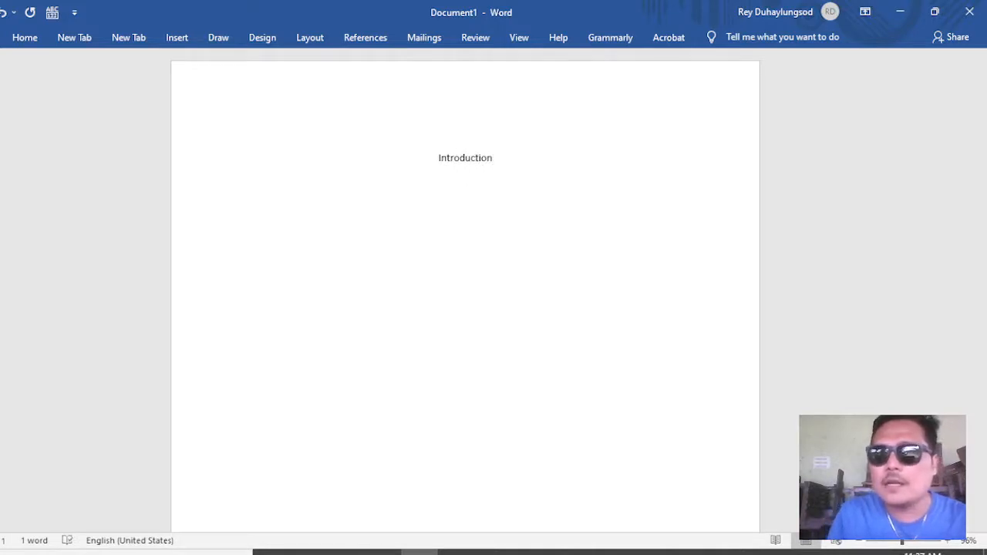
pyautogui.press('Return')
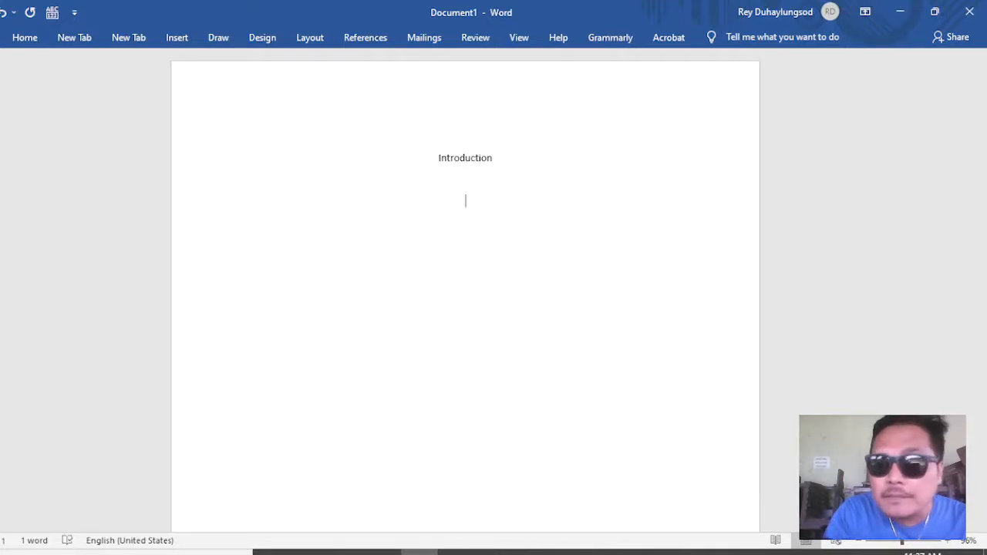
# Add the centred lines "Body" and "Conclusion" beneath "Introduction", separated by blank lines
pyautogui.write('do')
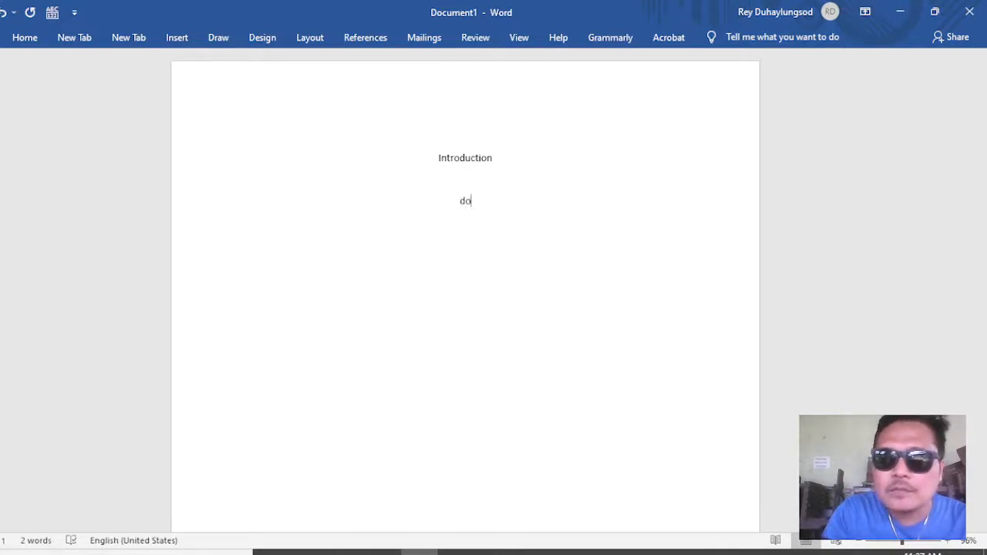
pyautogui.press('BackSpace')
pyautogui.press('BackSpace')
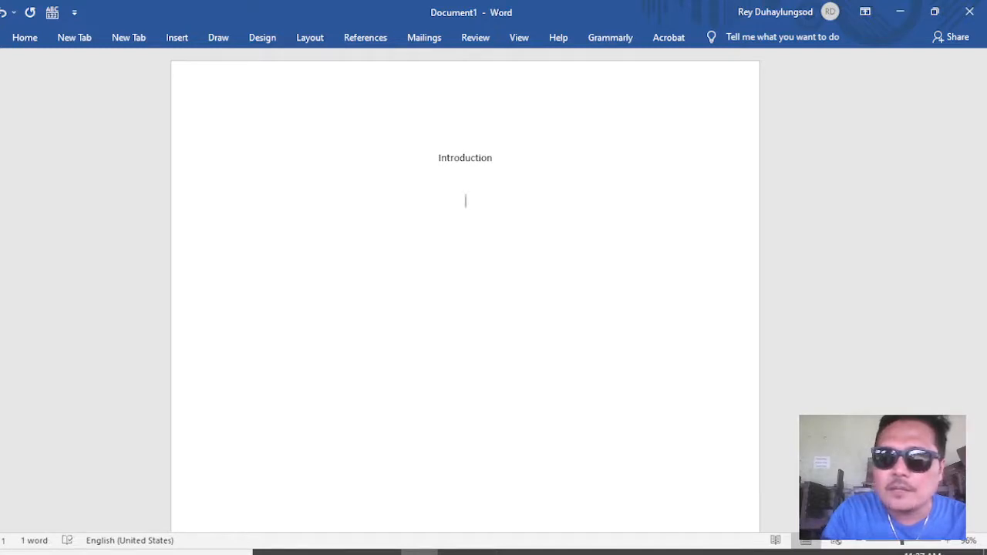
pyautogui.write('body')
pyautogui.press('Return')
pyautogui.press('Return')
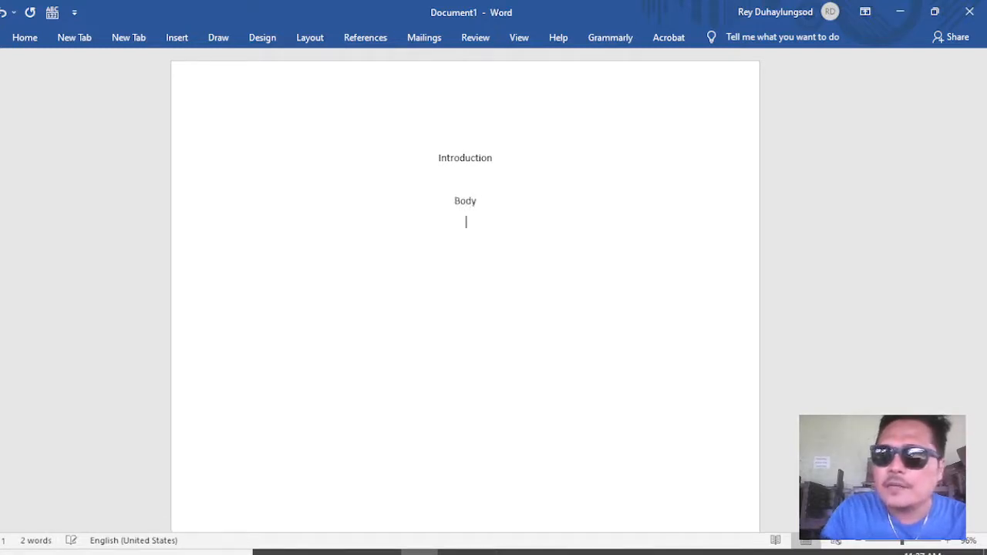
pyautogui.write('con')
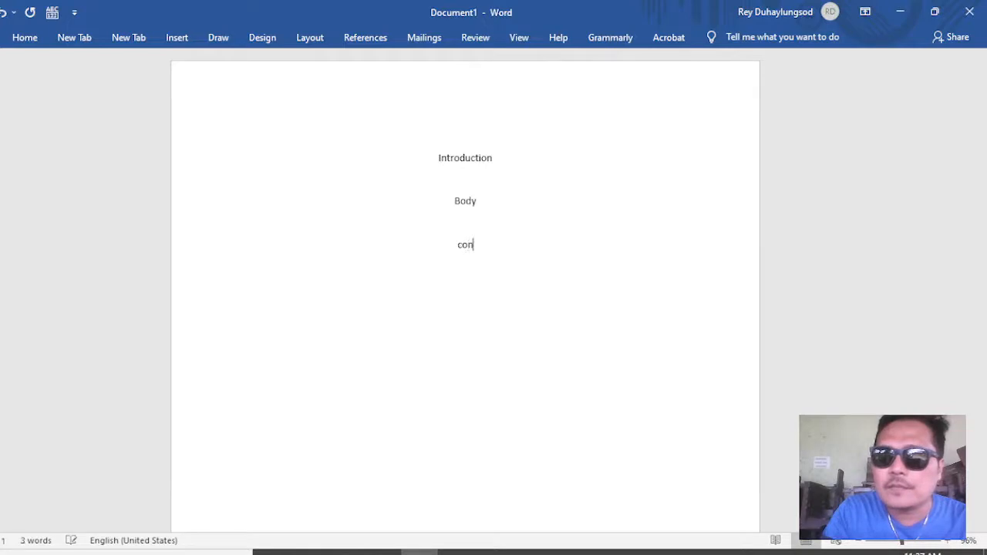
pyautogui.write('clusion')
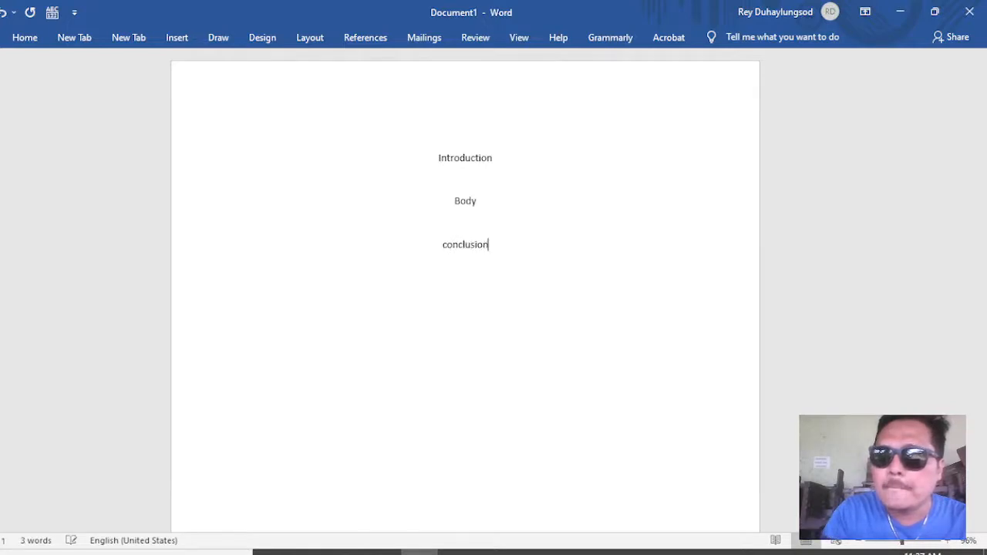
pyautogui.press('Return')
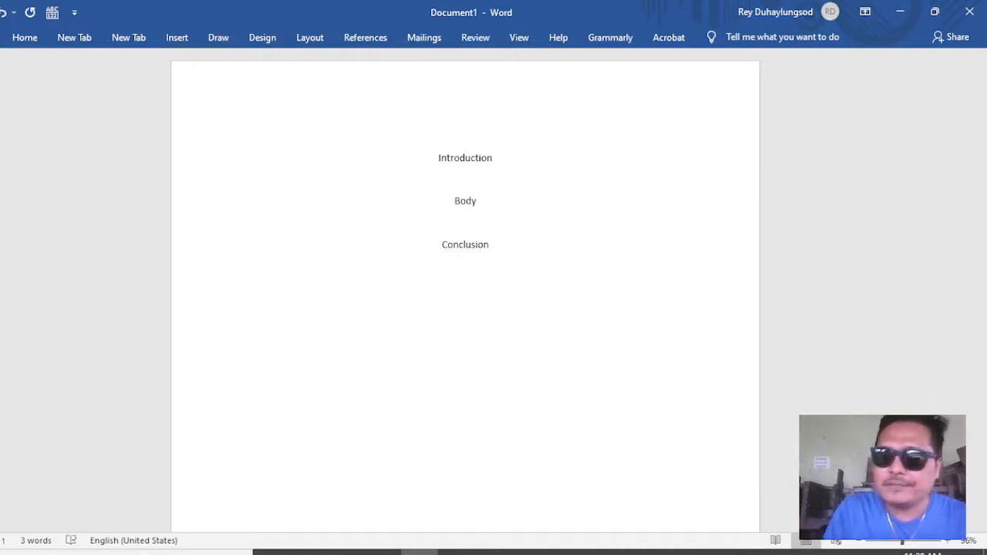
# Apply the Heading 1 style to the "Introduction" line
pyautogui.press('Up')
pyautogui.press('Up')
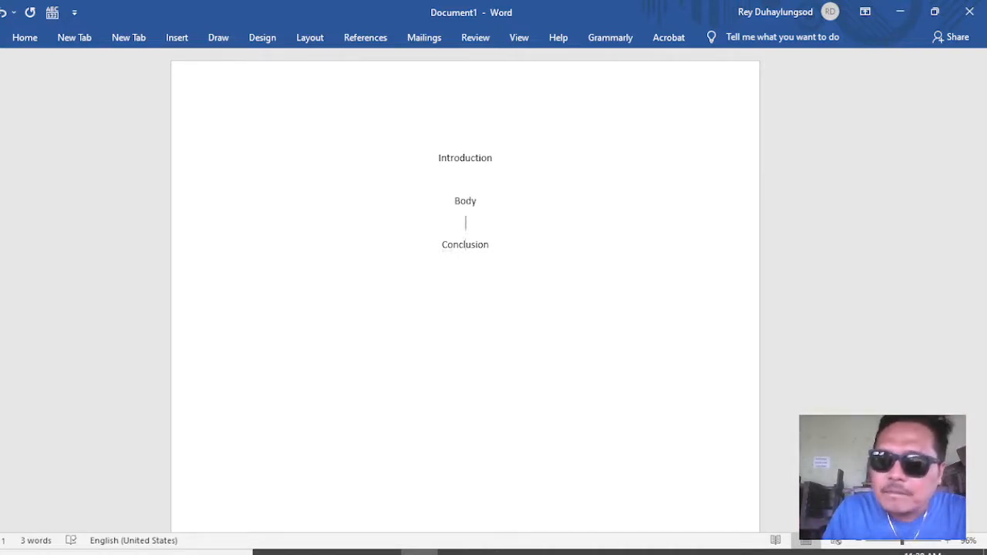
pyautogui.press('Up')
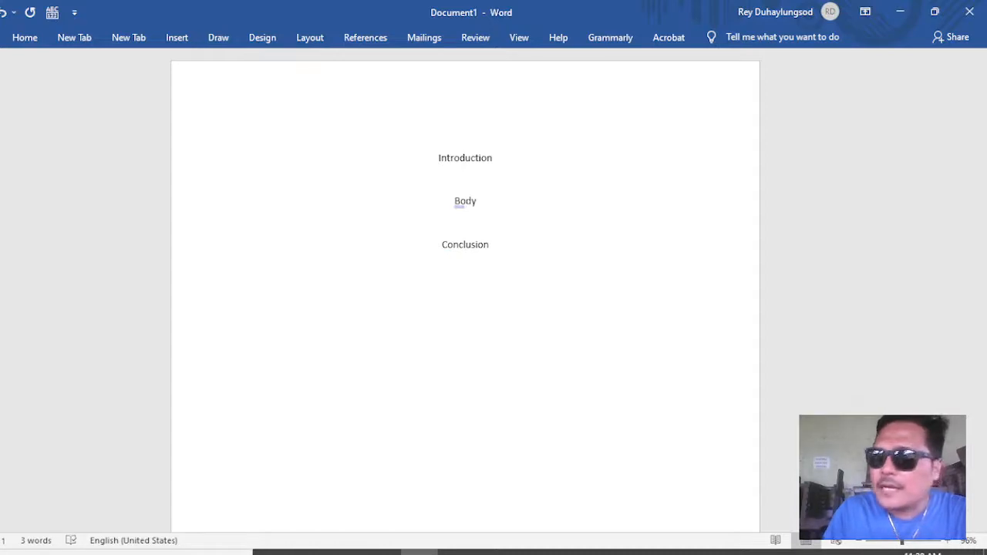
pyautogui.press('Up')
pyautogui.press('Up')
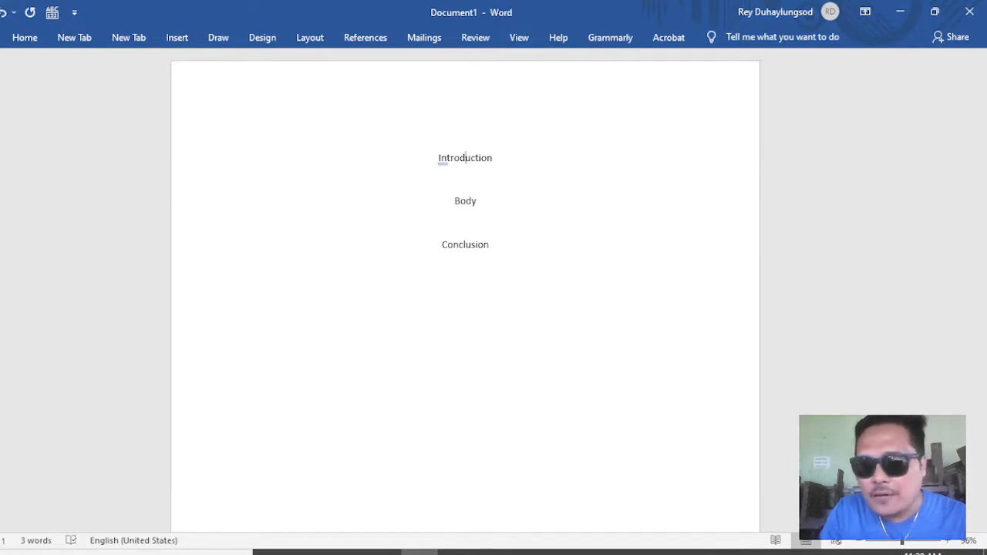
pyautogui.hotkey('ctrl', 'alt', '1')
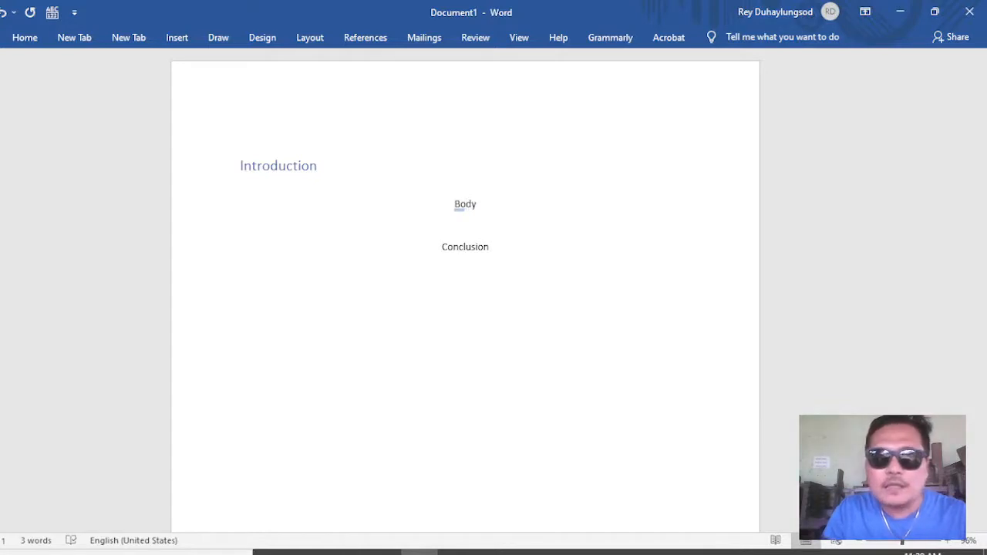
# Apply the Heading 2 style to the "Body" line
pyautogui.press('alt')
pyautogui.press('alt')
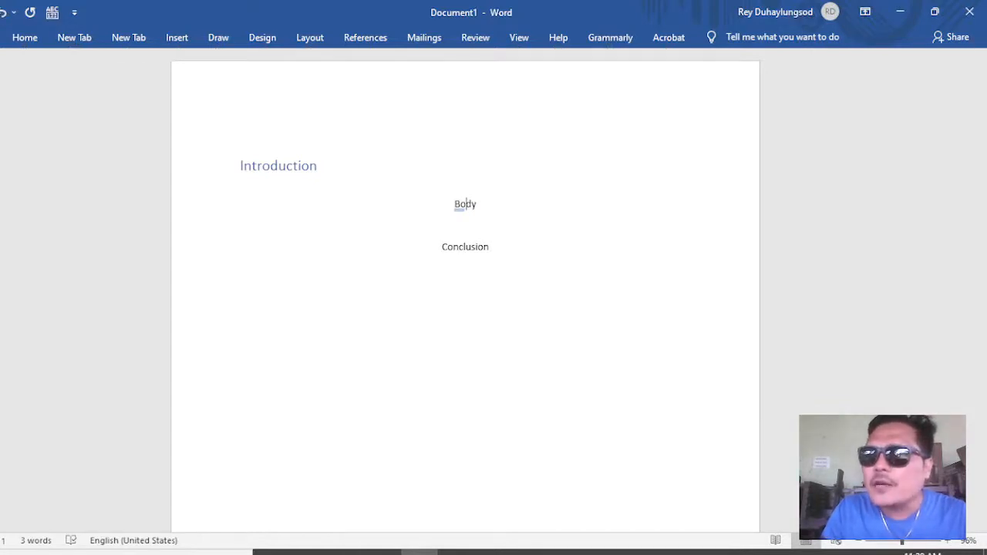
pyautogui.hotkey('ctrl', 'alt', '2')
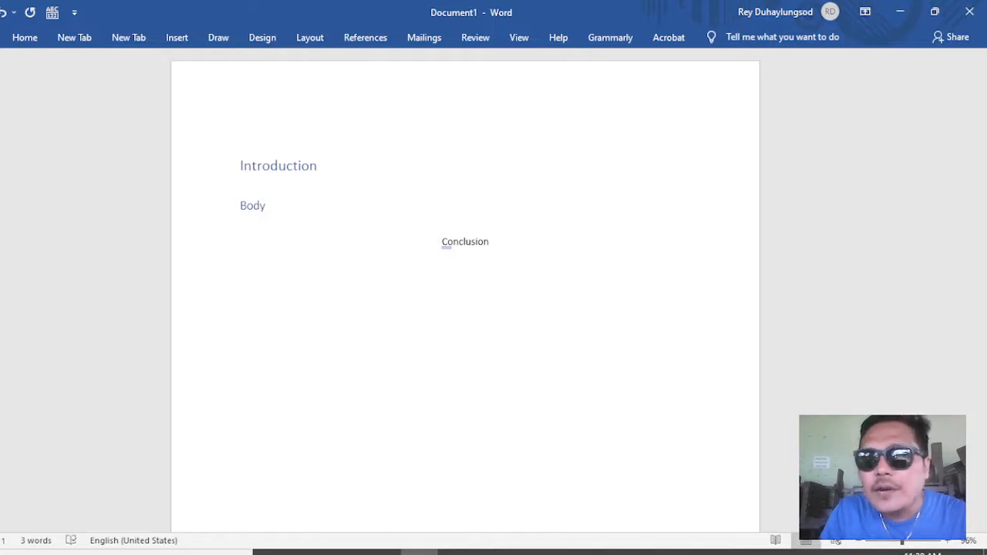
# Format the "Conclusion" line as a left-aligned Heading 1
pyautogui.hotkey('ctrl', 'l')
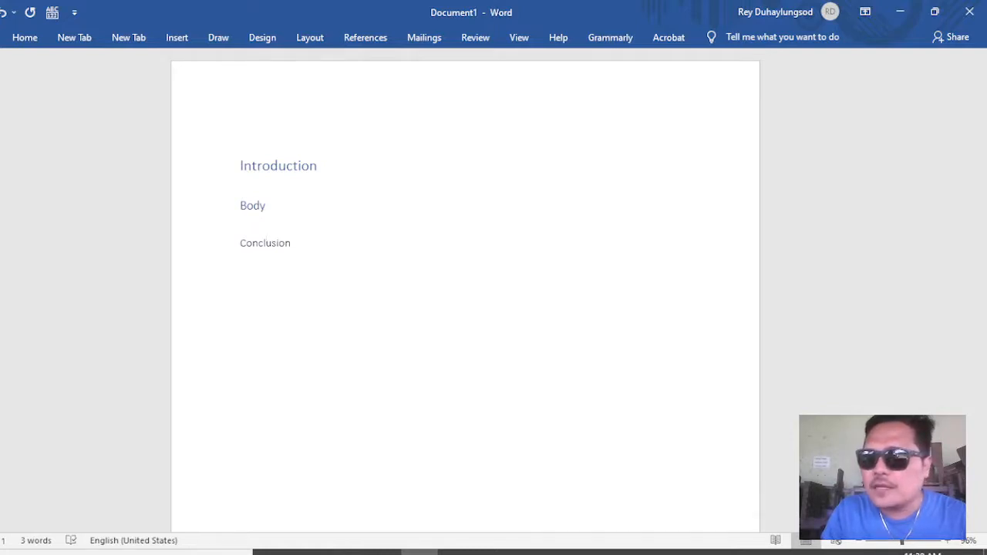
pyautogui.hotkey('ctrl', 'alt', '2')
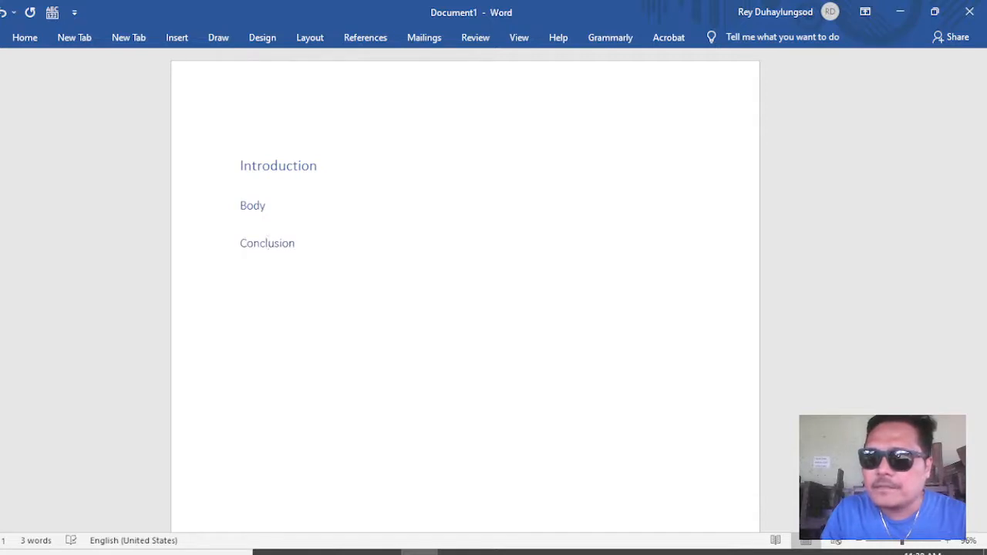
pyautogui.hotkey('ctrl', 'alt', '1')
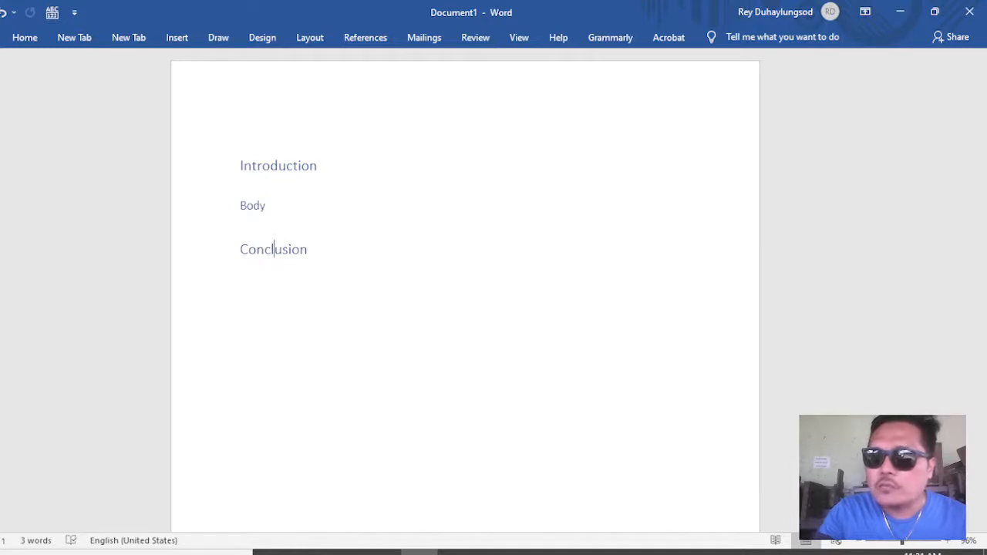
# Insert a table of contents in the Automatic Table 2 layout on the empty line above the "Introduction" heading
pyautogui.click(240, 137)
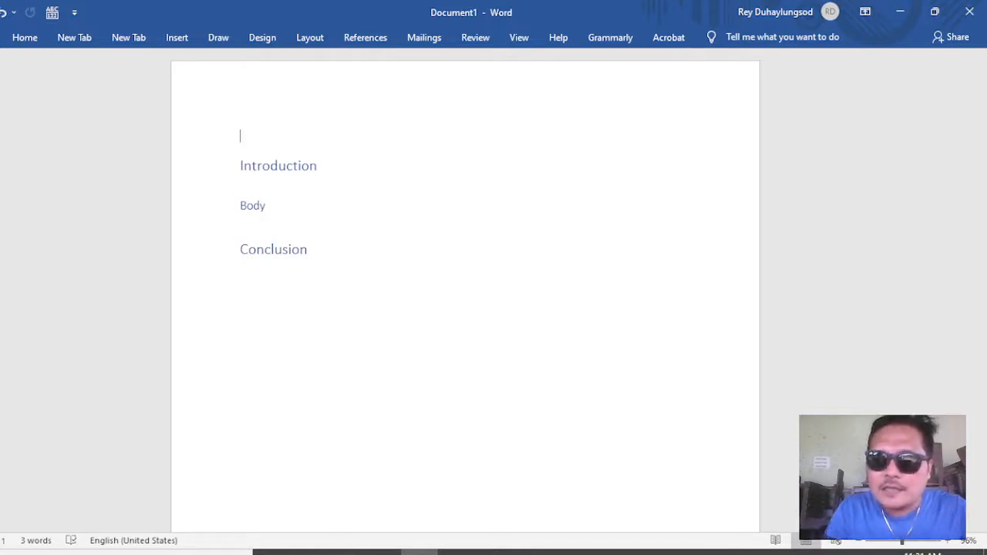
pyautogui.press('alt')
pyautogui.press('s')
pyautogui.hotkey('alt', 's')
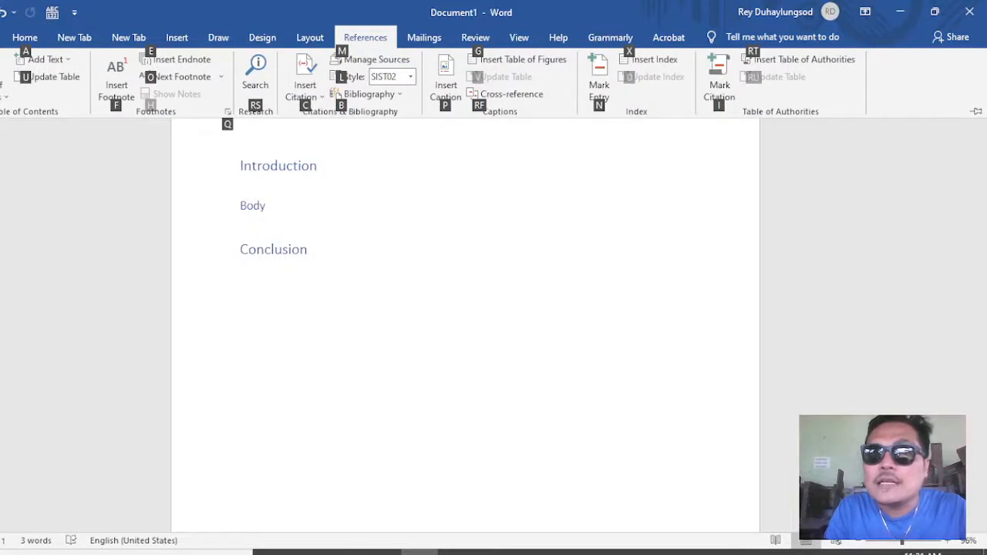
pyautogui.press('t')
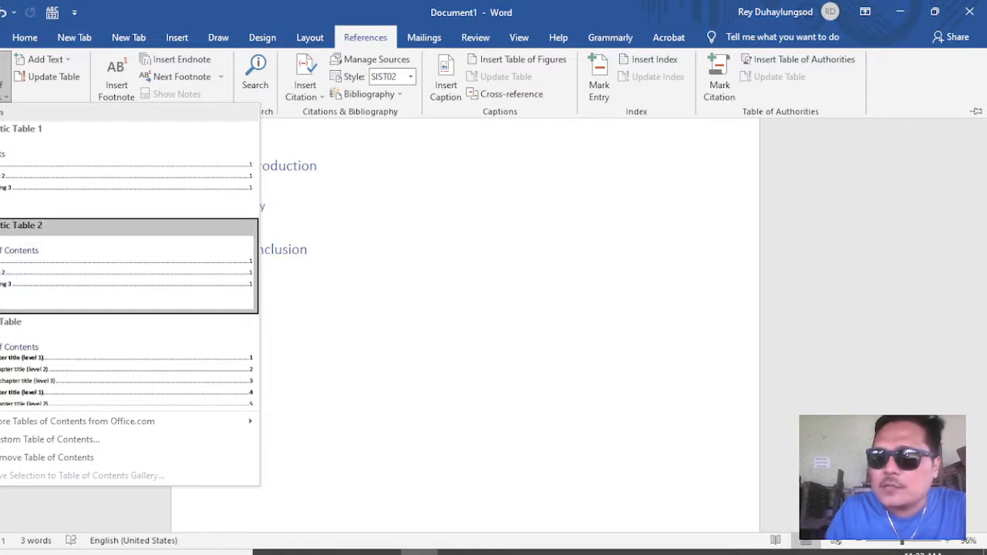
pyautogui.click(127, 266)
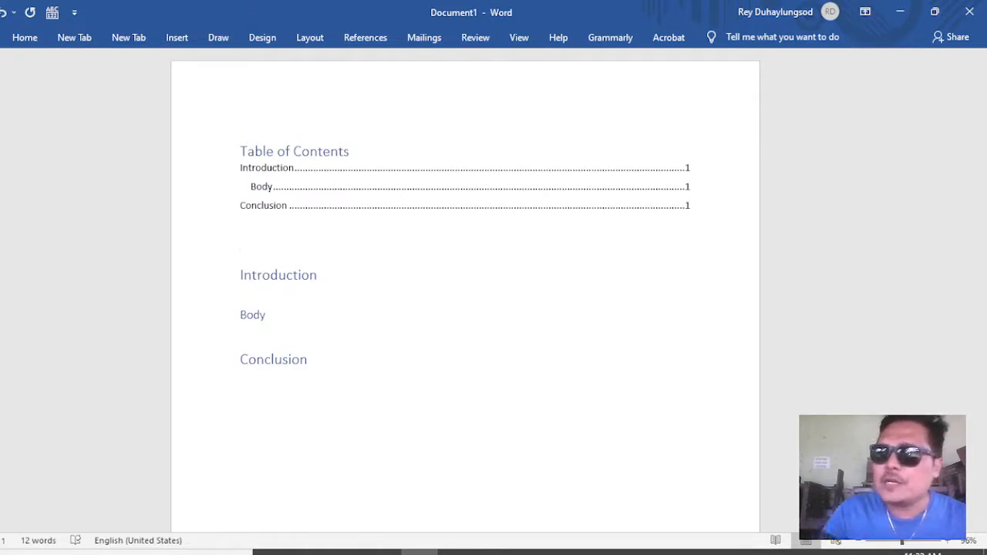
# Insert a page break on the blank line below the last table of contents entry and check the pages that follow
pyautogui.click(240, 151)
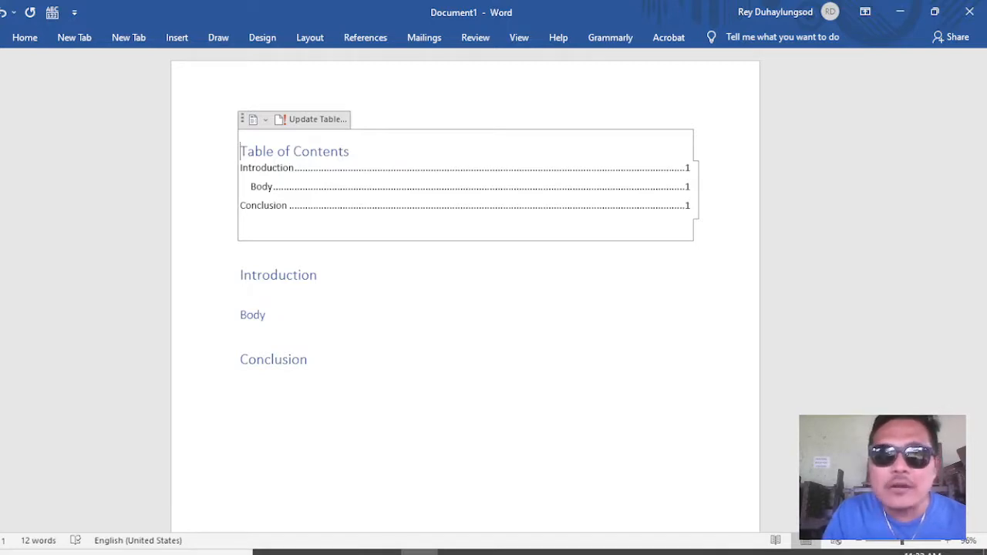
pyautogui.click(241, 167)
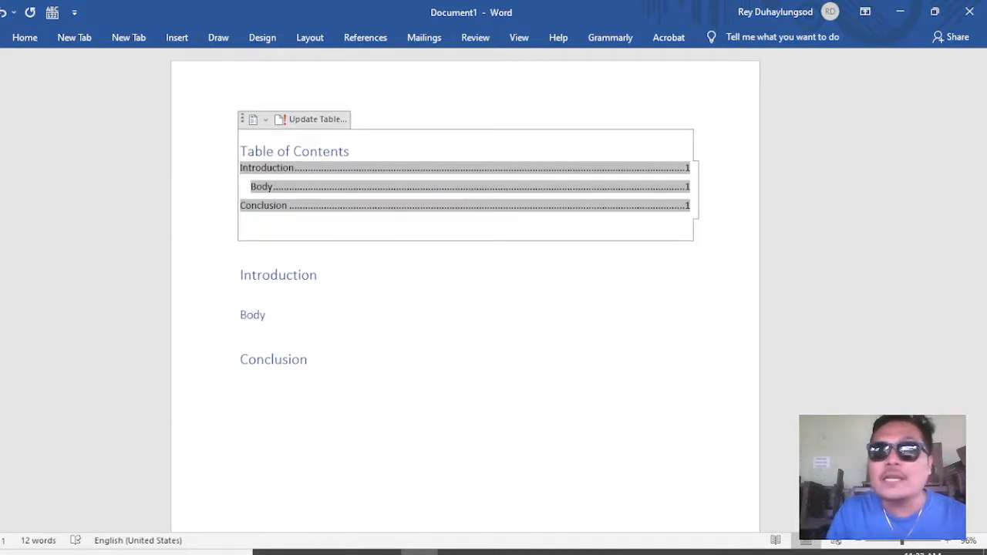
pyautogui.click(251, 187)
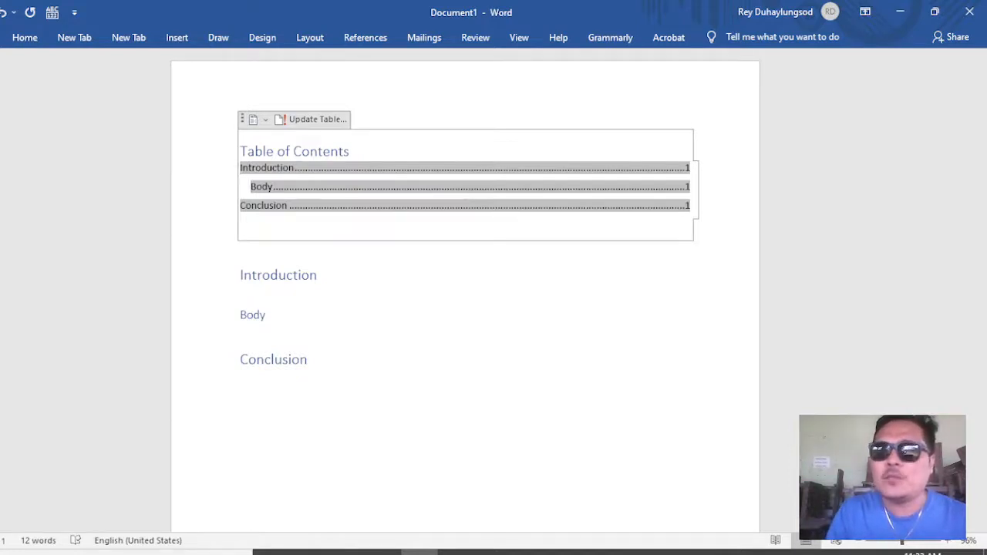
pyautogui.click(251, 205)
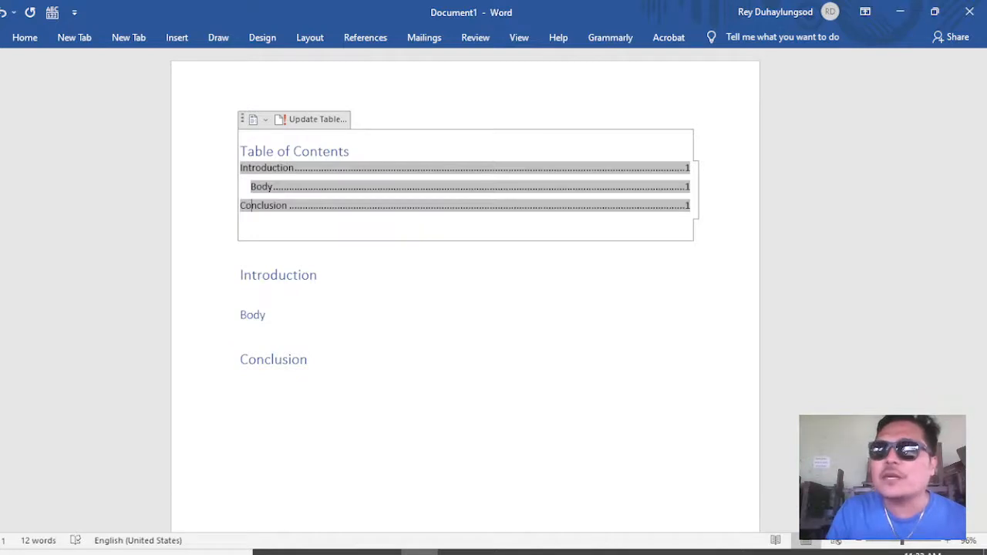
pyautogui.click(240, 224)
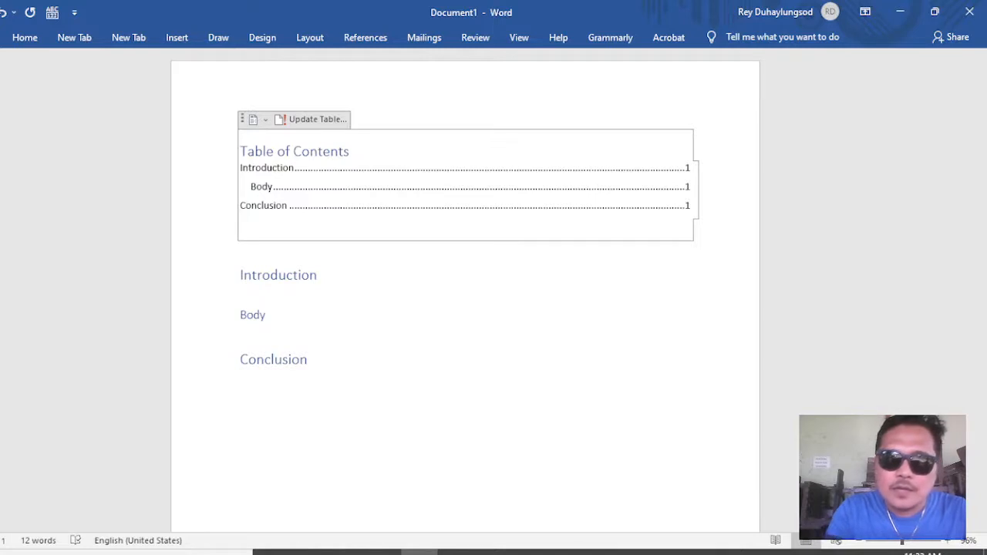
pyautogui.press('alt')
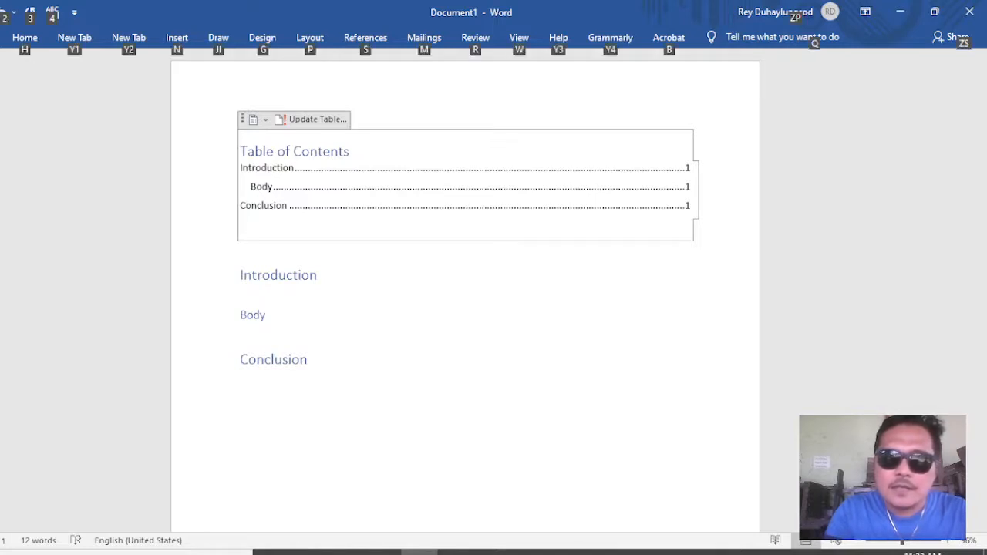
pyautogui.press('n')
pyautogui.press('b')
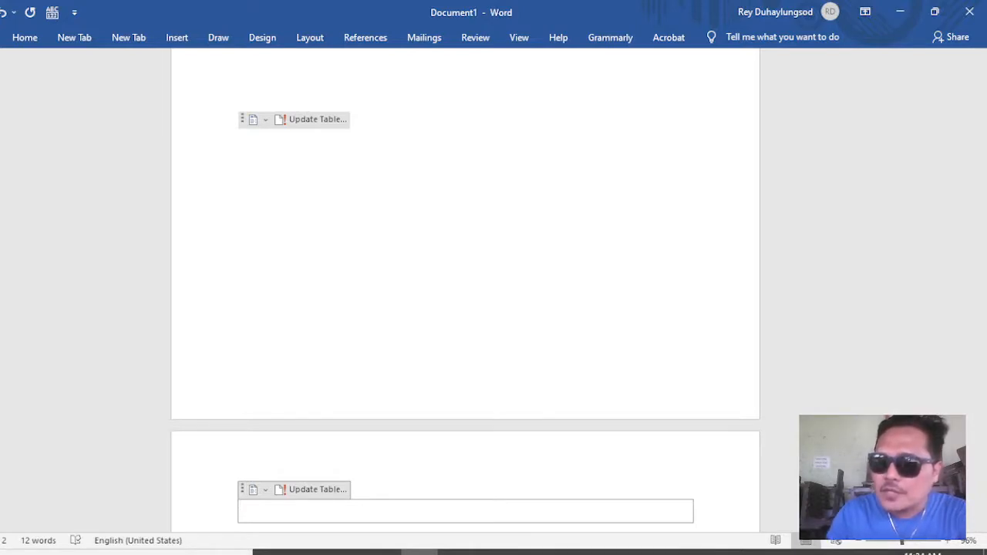
pyautogui.scroll(-12, 465, 289)
pyautogui.scroll(2, 464, 289)
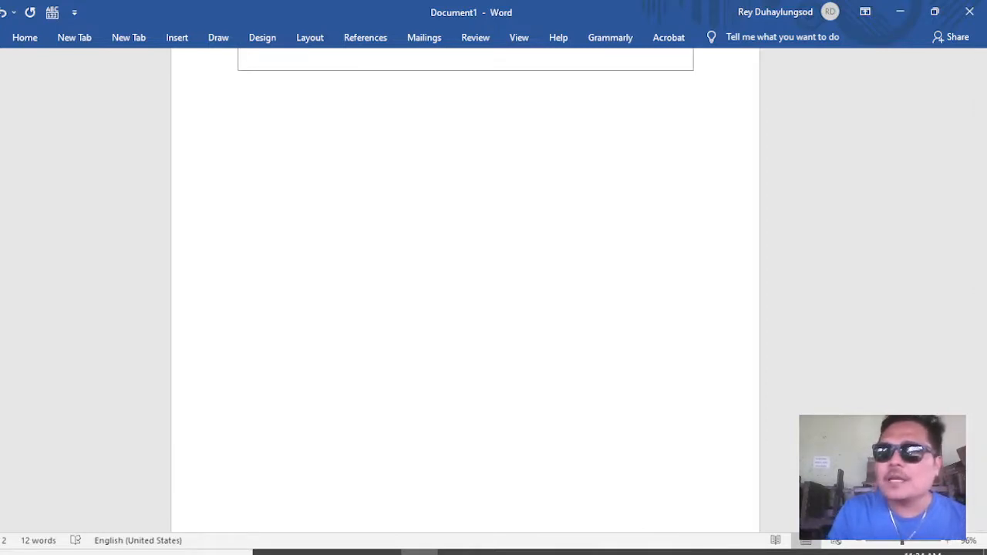
pyautogui.scroll(-5, 465, 289)
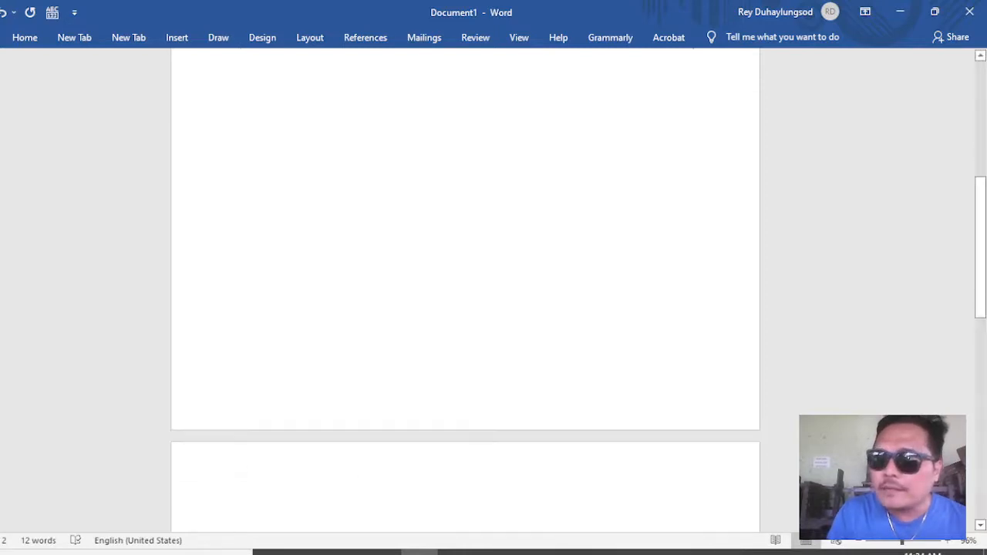
# Update the table of contents with the page numbers only option
pyautogui.press('Down')
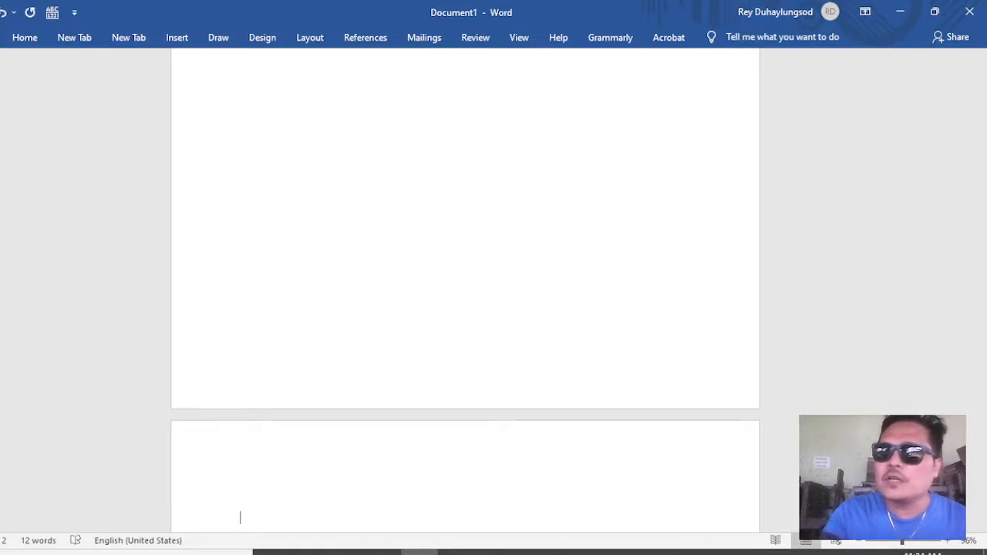
pyautogui.hotkey('ctrl', 'Home')
pyautogui.press('Down')
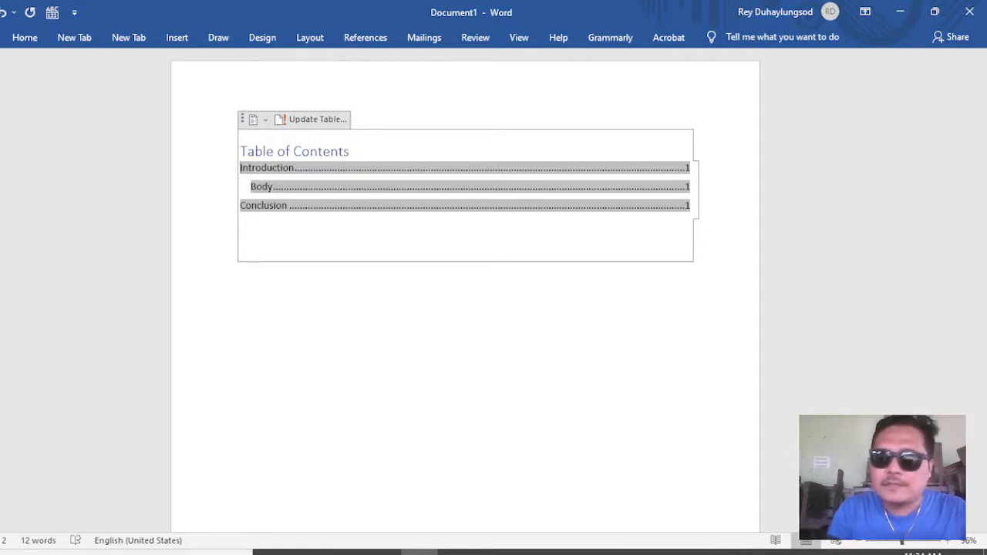
pyautogui.hotkey('alt', 's')
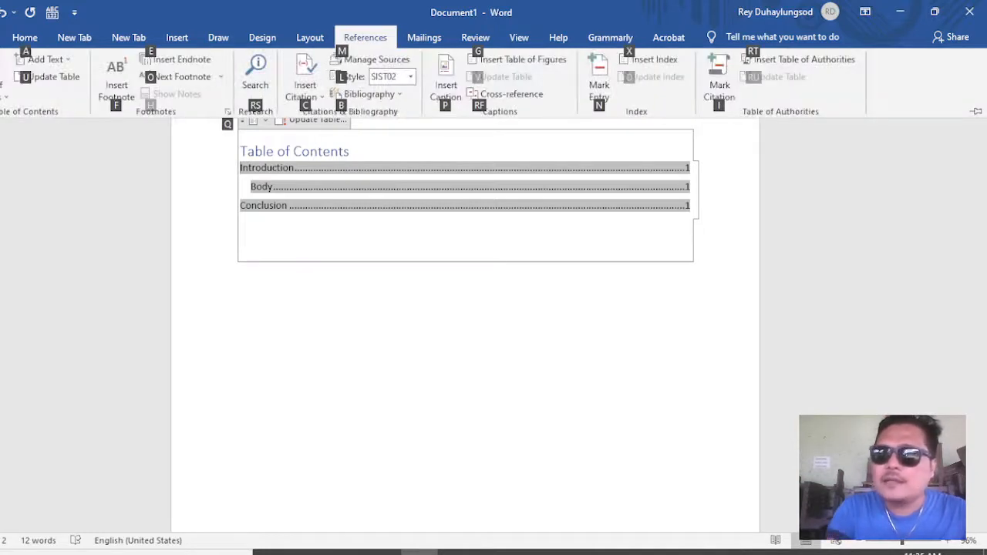
pyautogui.press('u')
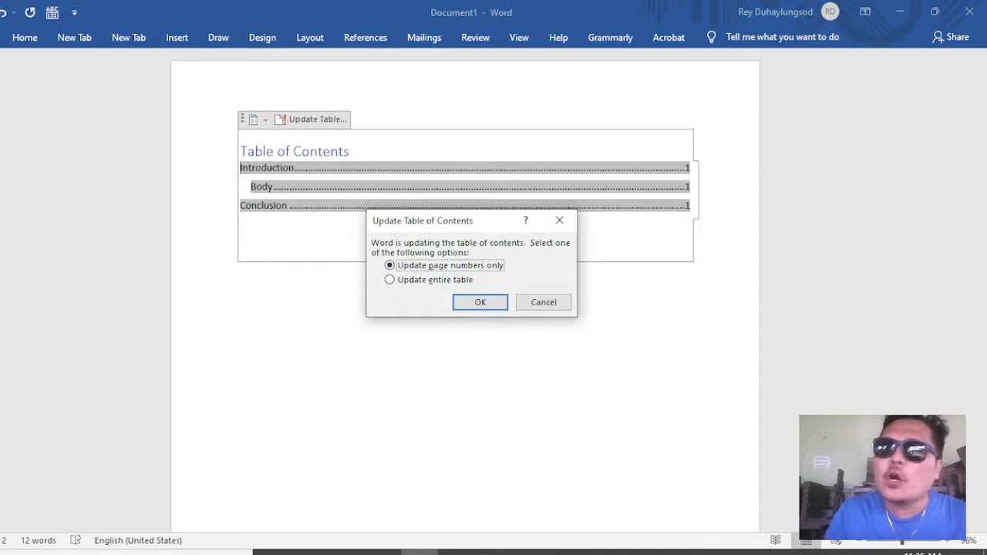
pyautogui.click(433, 279)
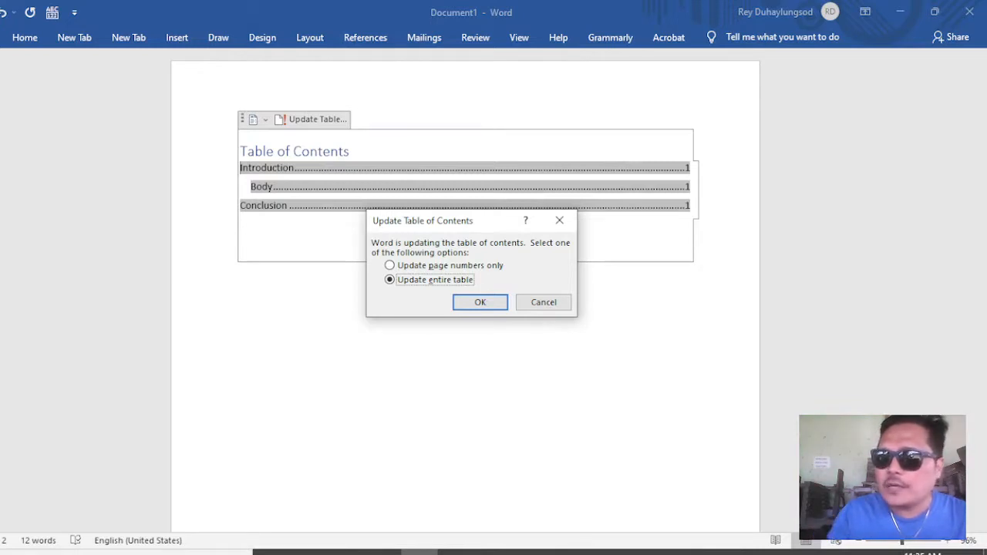
pyautogui.press('Up')
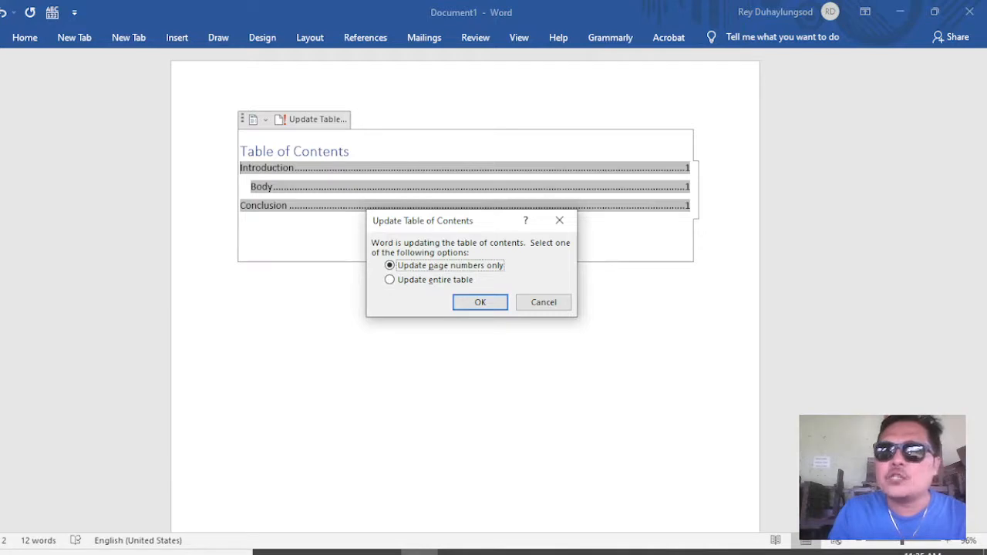
pyautogui.press('Return')
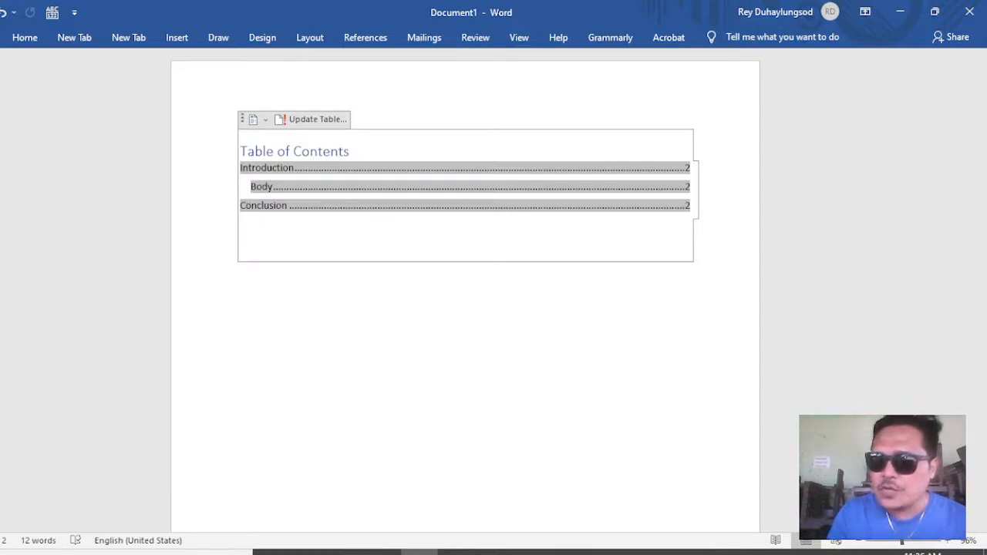
# Enter "Chapter 1" on the line below the "Body" heading and start a new line under it
pyautogui.click(241, 225)
pyautogui.press('Return')
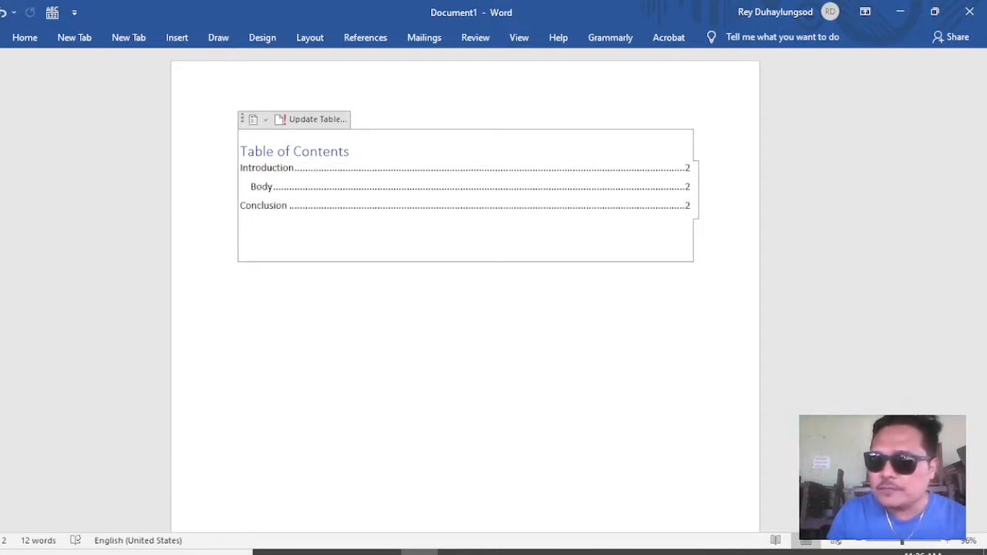
pyautogui.scroll(-9, 465, 247)
pyautogui.scroll(-1, 465, 247)
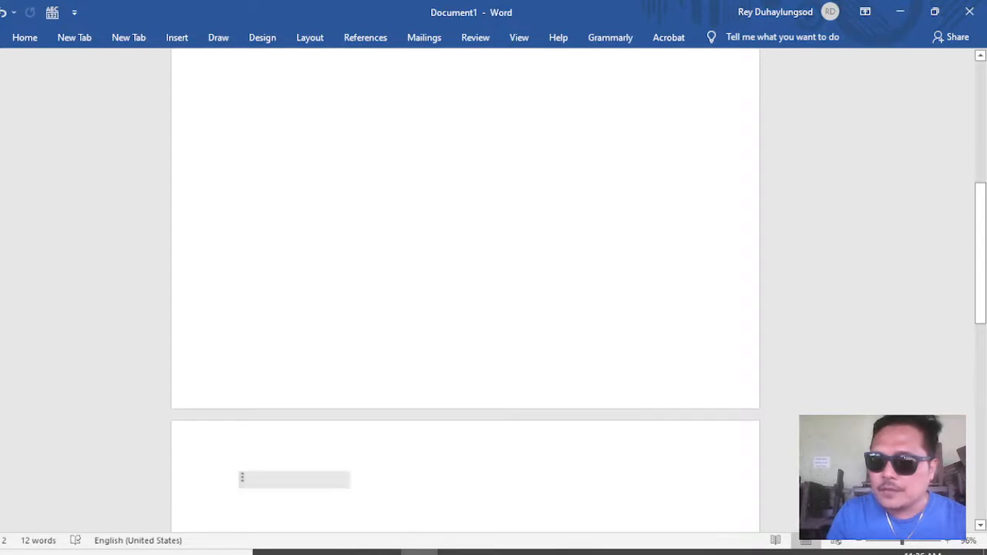
pyautogui.press('Down')
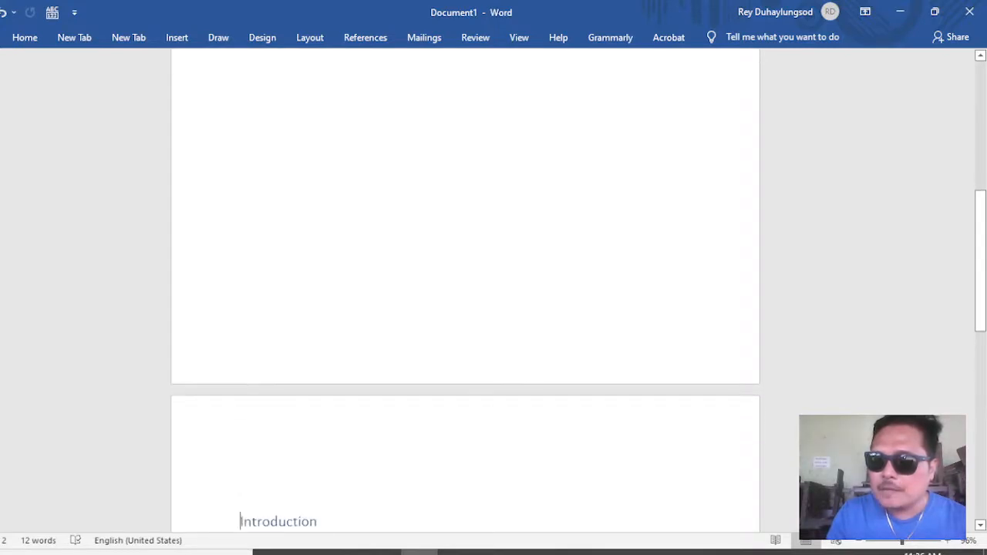
pyautogui.press('Down')
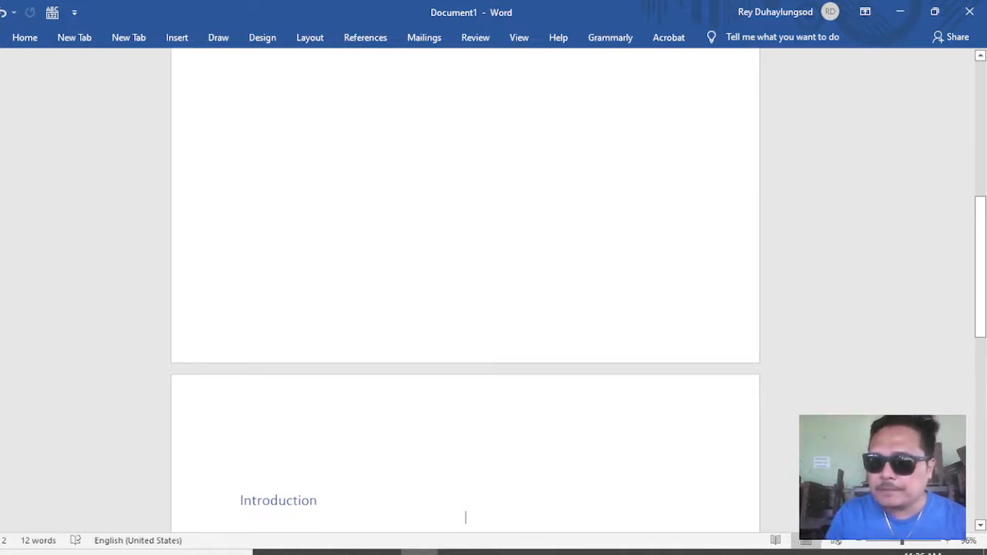
pyautogui.press('Down')
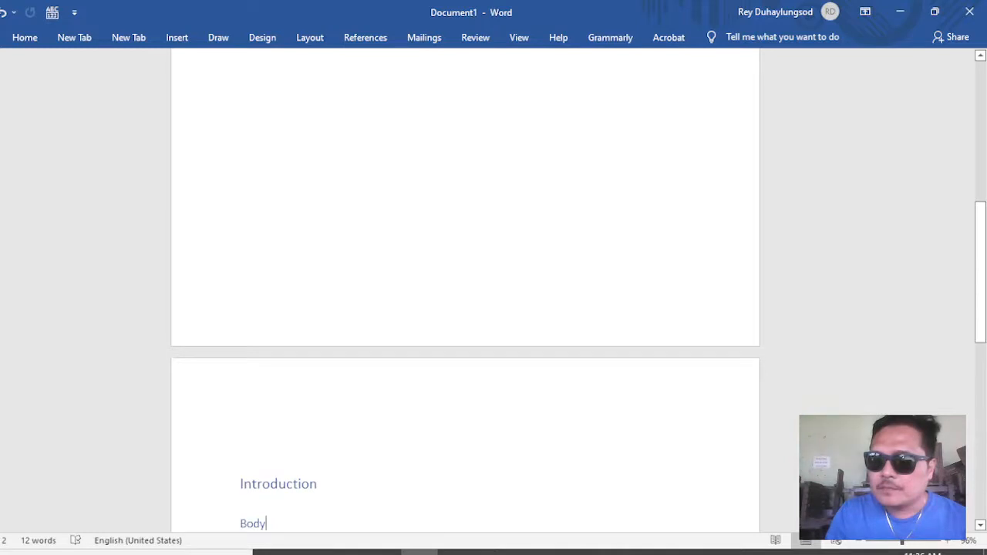
pyautogui.press('Down')
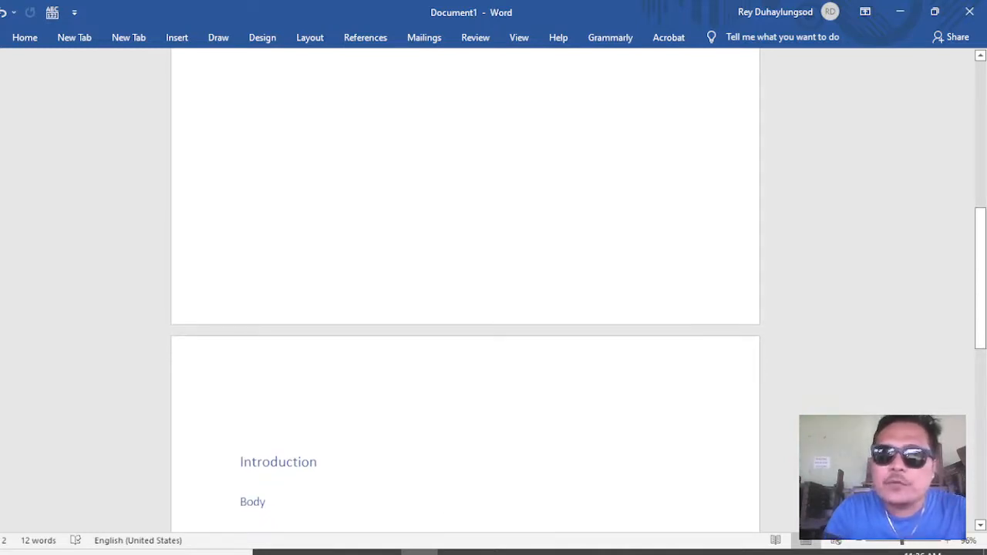
pyautogui.write('chapt')
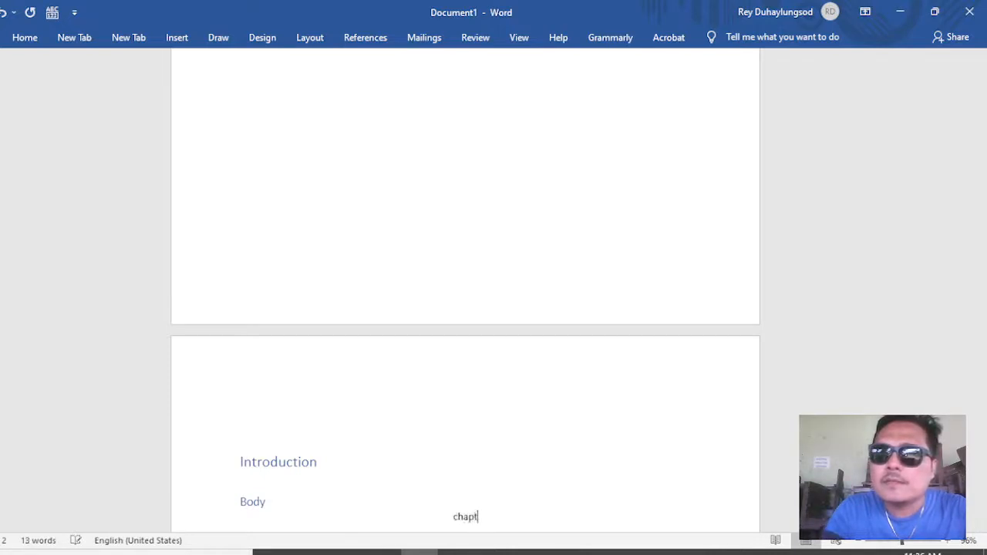
pyautogui.write('er 1')
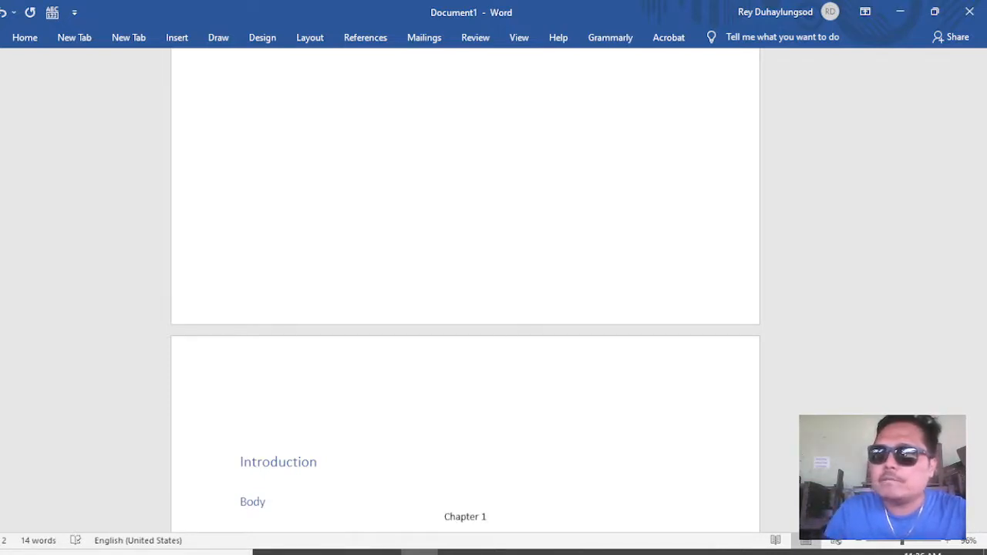
pyautogui.press('Return')
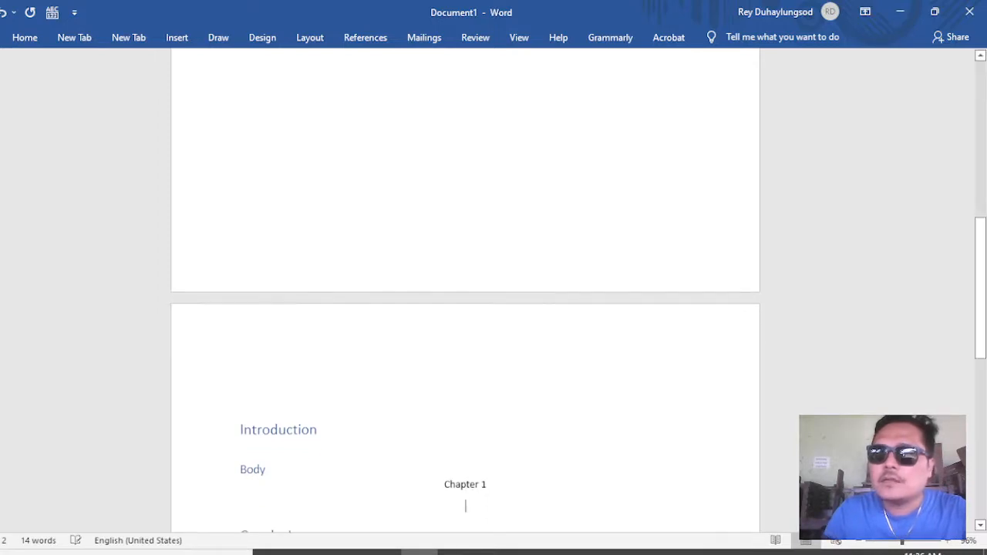
pyautogui.write('cd')
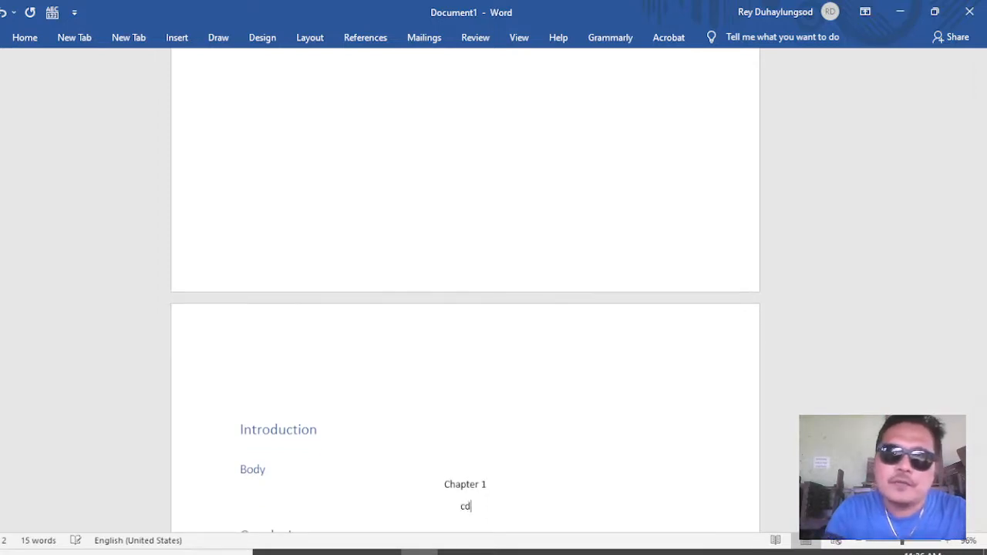
pyautogui.press('BackSpace')
pyautogui.write('erse')
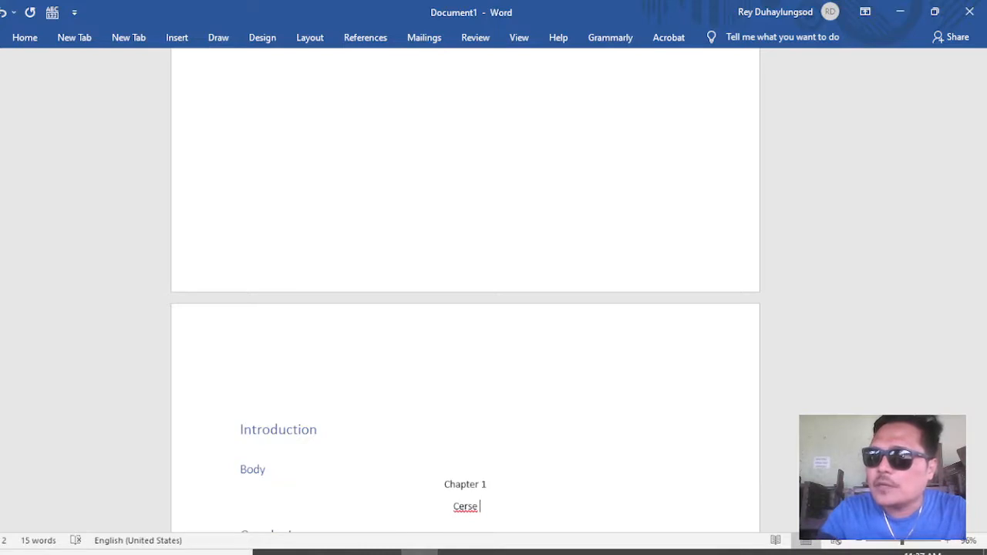
pyautogui.press('BackSpace')
pyautogui.press('BackSpace')
pyautogui.press('BackSpace')
pyautogui.press('BackSpace')
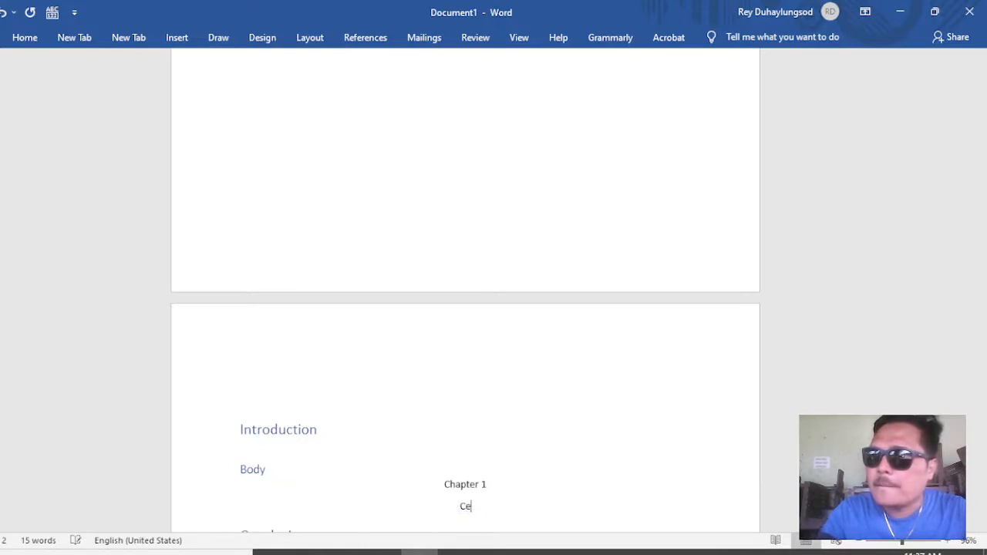
pyautogui.press('BackSpace')
pyautogui.press('BackSpace')
# Left-align the empty line below "Chapter 1" and enter "Verse 1" one line further down, followed by a new line
pyautogui.press('BackSpace')
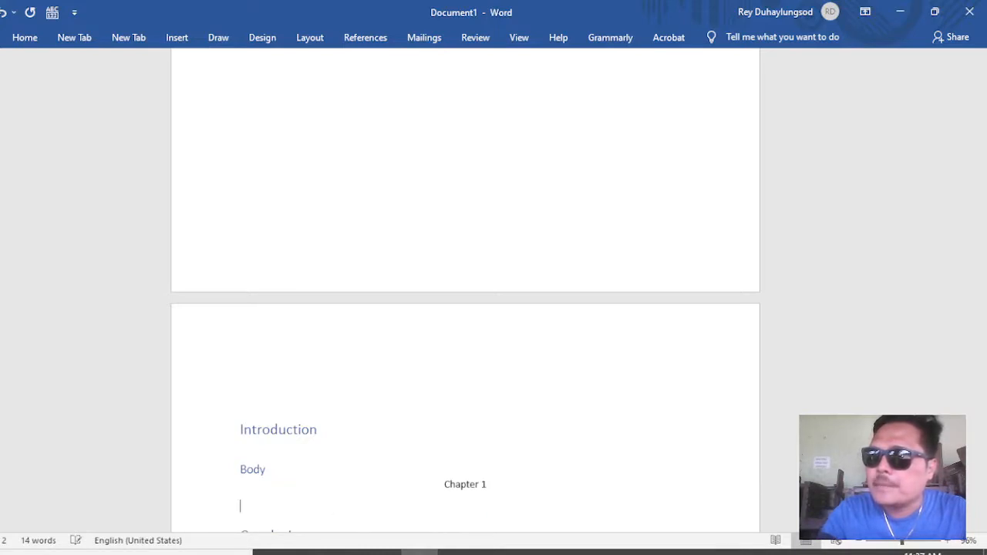
pyautogui.press('Return')
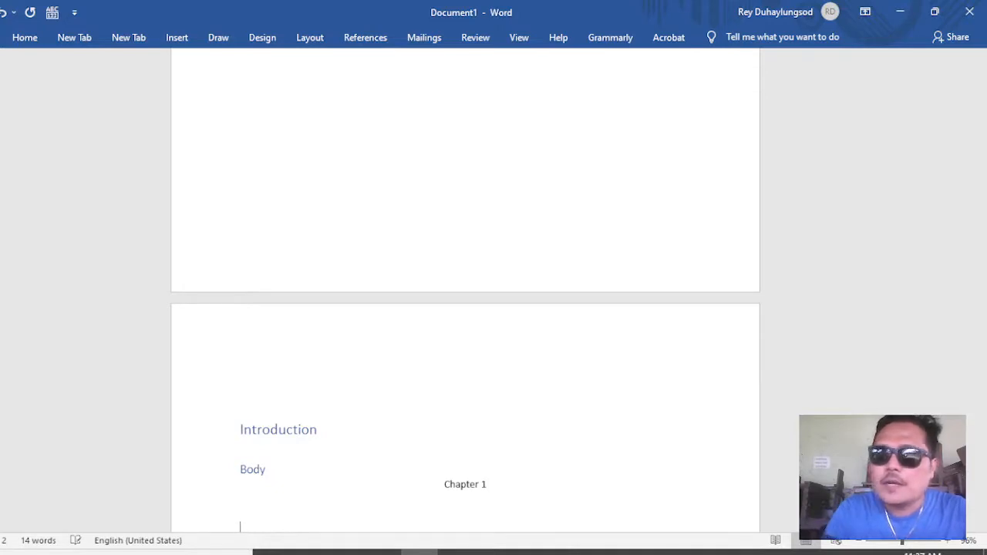
pyautogui.write('verse')
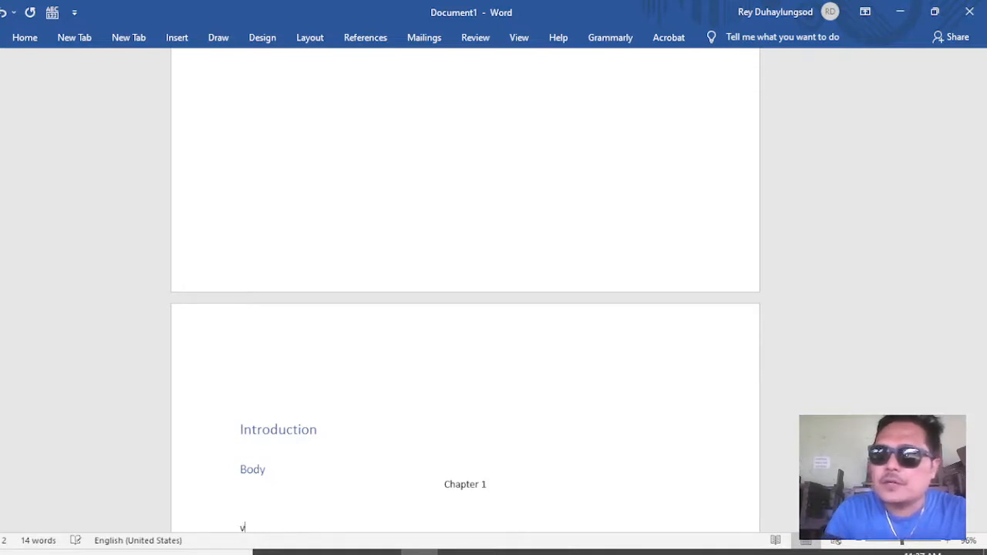
pyautogui.write(' 1')
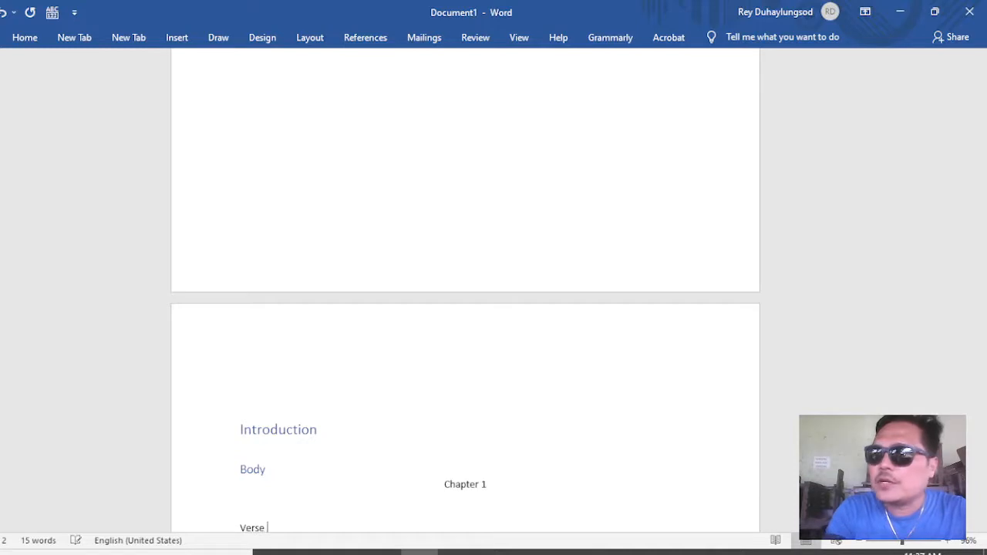
pyautogui.press('Return')
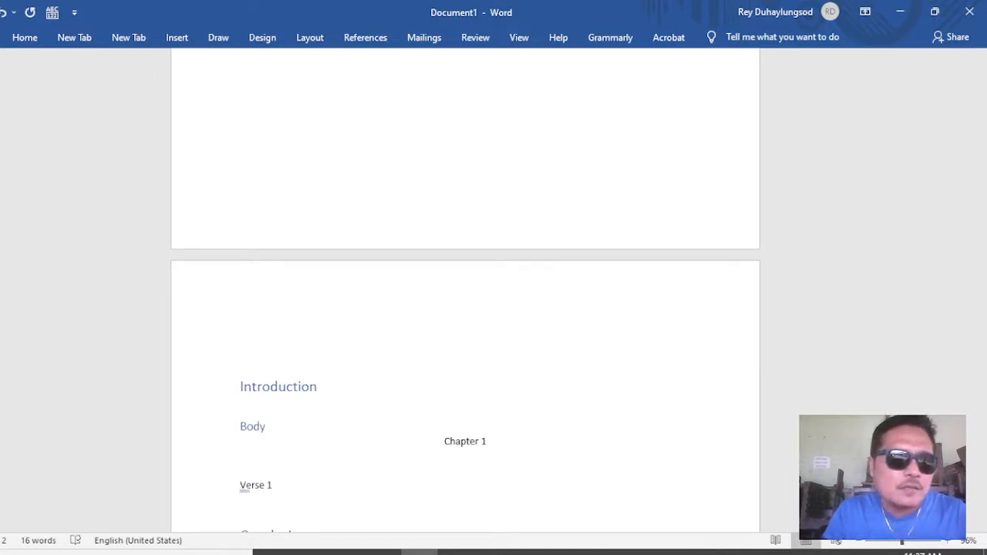
# Apply the Heading 2 style to the "Verse 1" line and the Heading 3 style to the "Chapter 1" line
pyautogui.hotkey('ctrl', 'alt', '3')
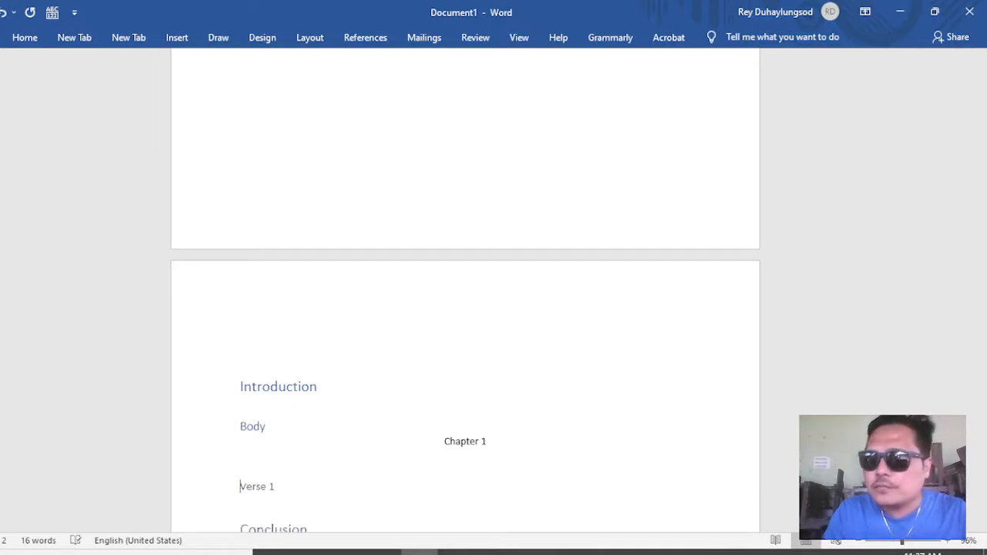
pyautogui.hotkey('ctrl', 'alt', '2')
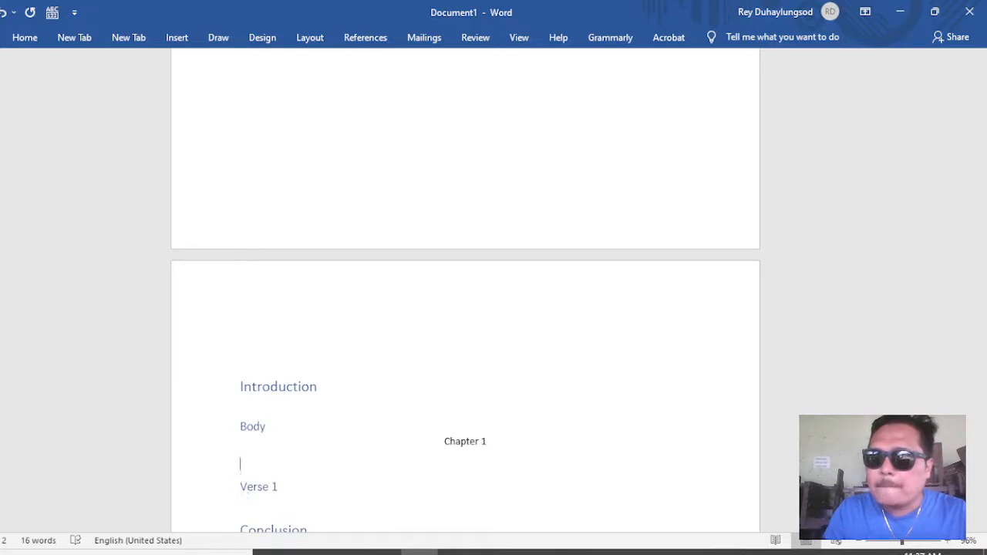
pyautogui.click(444, 441)
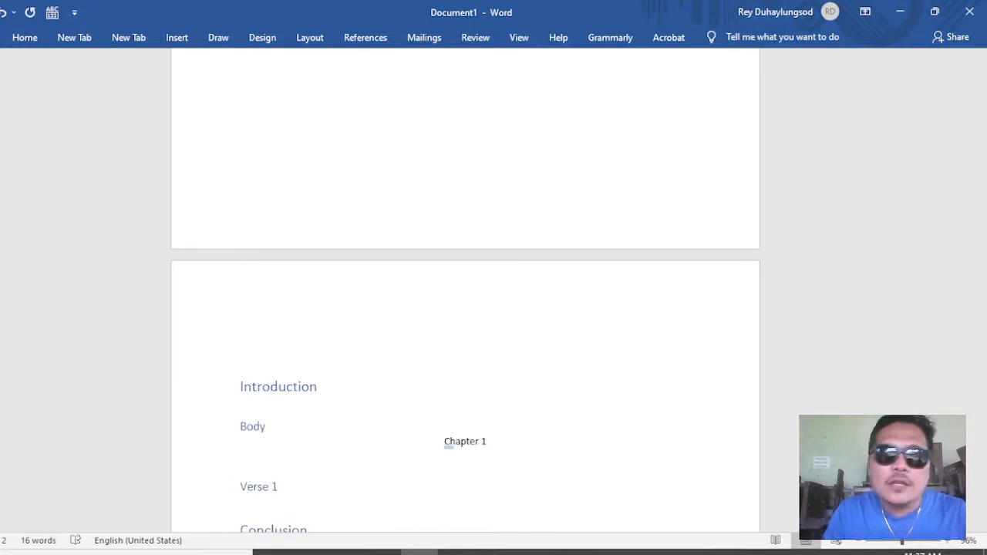
pyautogui.hotkey('ctrl', 'alt', '3')
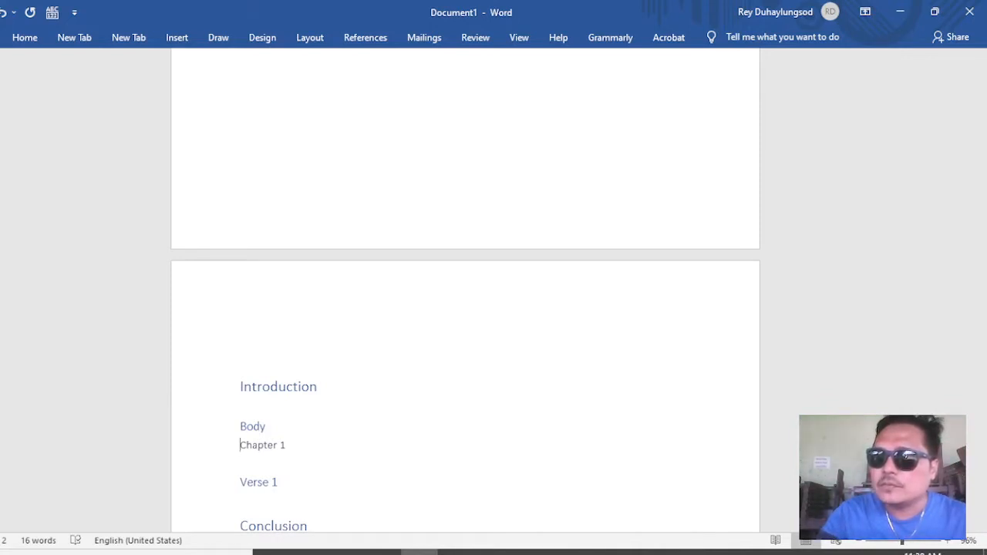
# Return to the table of contents and refresh its page numbers only, now that the chapter and verse headings are added
pyautogui.hotkey('ctrl', 'Home')
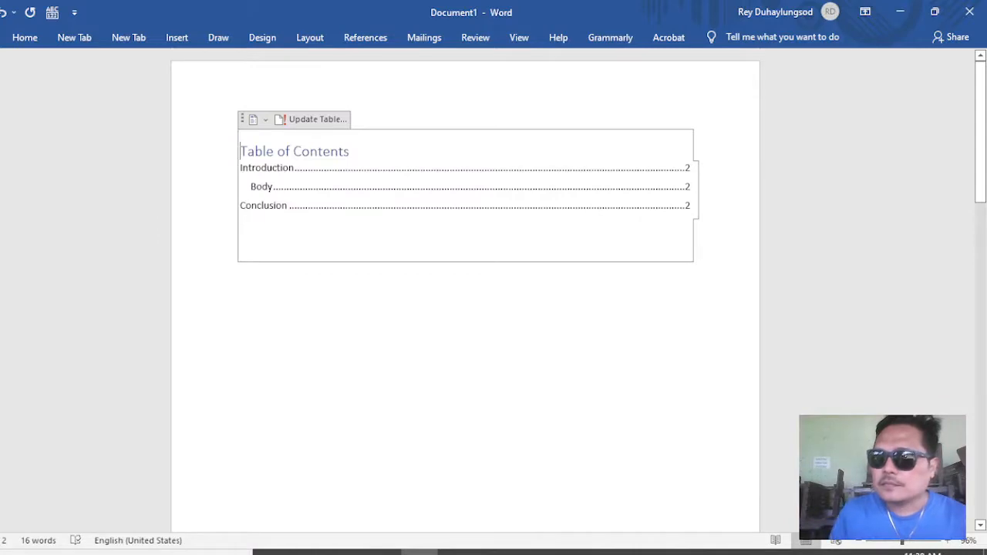
pyautogui.press('Down')
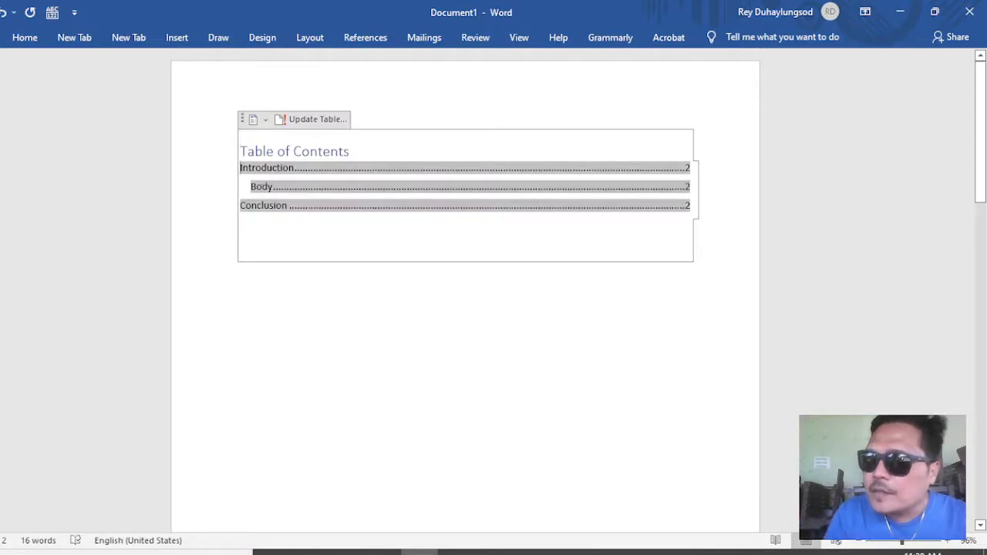
pyautogui.press('Down')
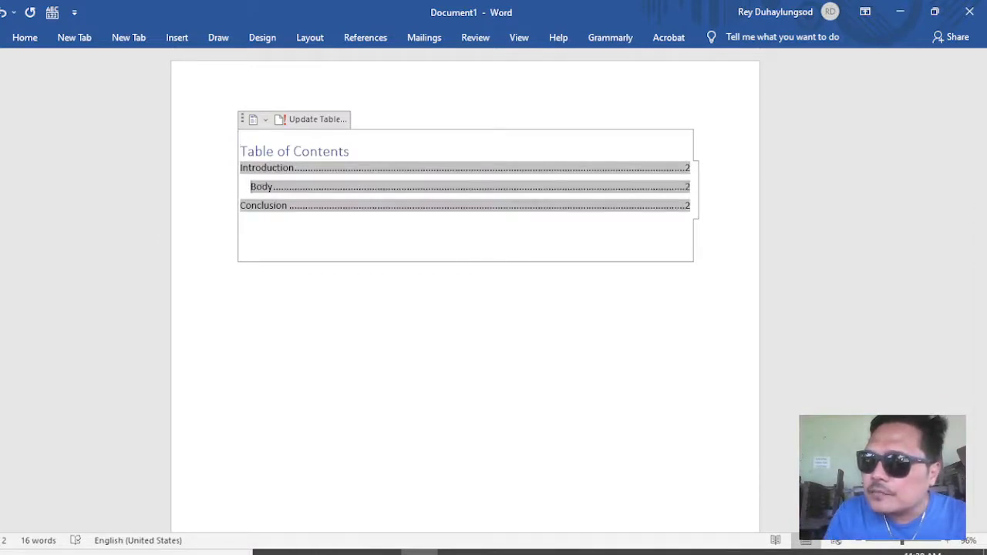
pyautogui.press('Down')
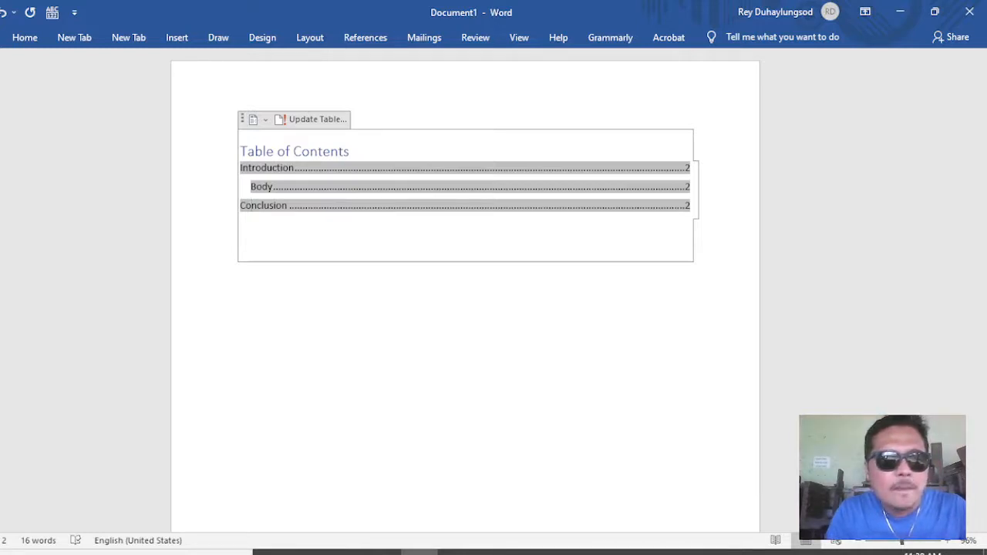
pyautogui.hotkey('alt', 's')
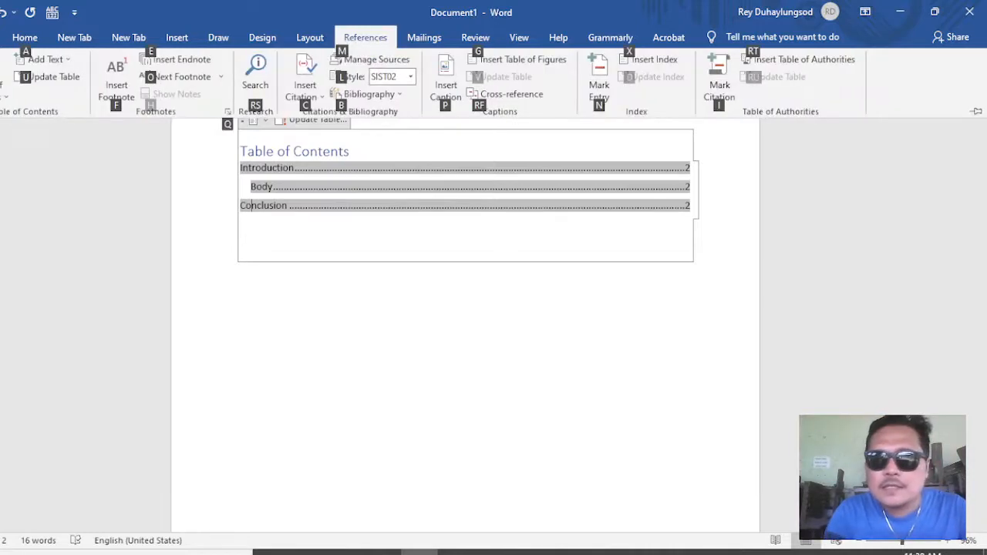
pyautogui.press('u')
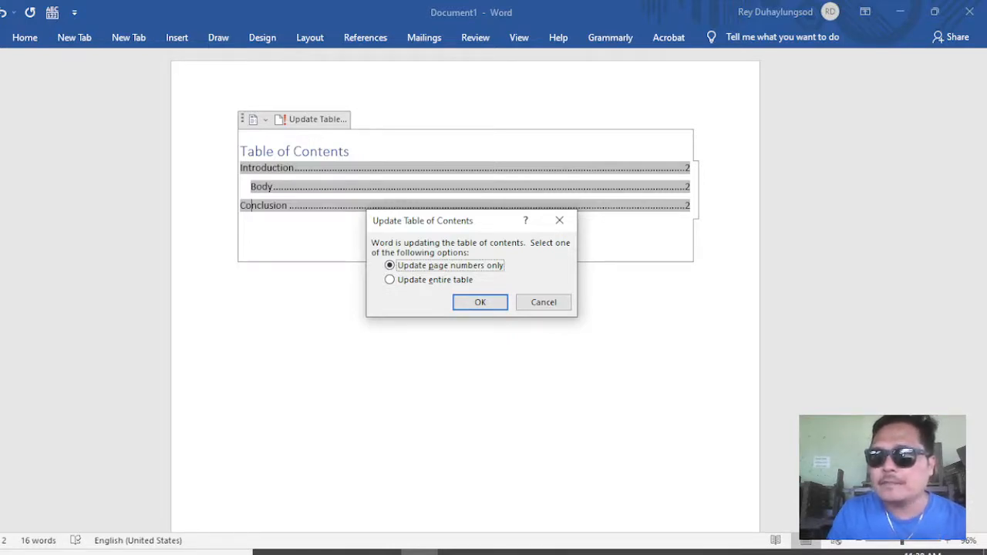
pyautogui.press('Return')
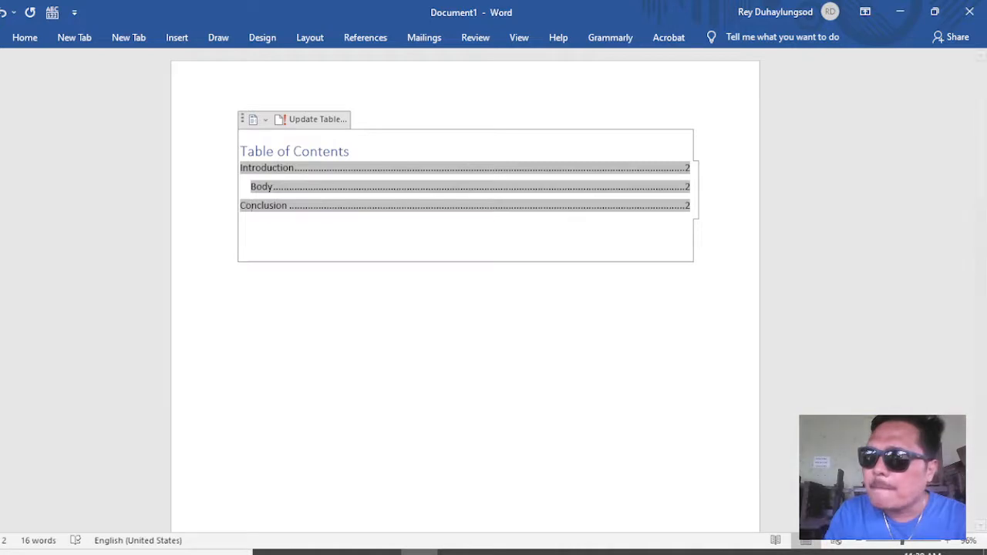
# Update the entire table of contents so it includes the new chapter and verse headings
pyautogui.press('Up')
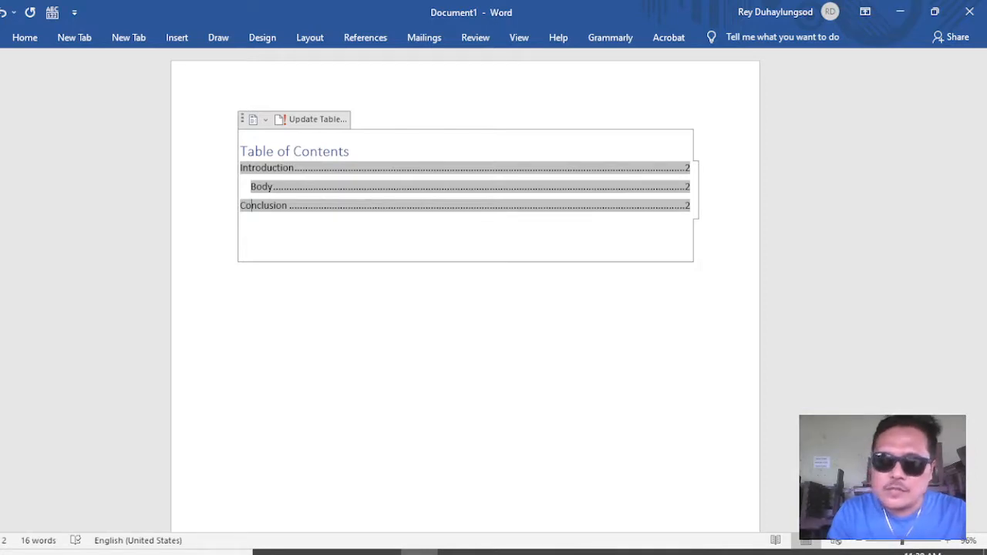
pyautogui.hotkey('alt', 's')
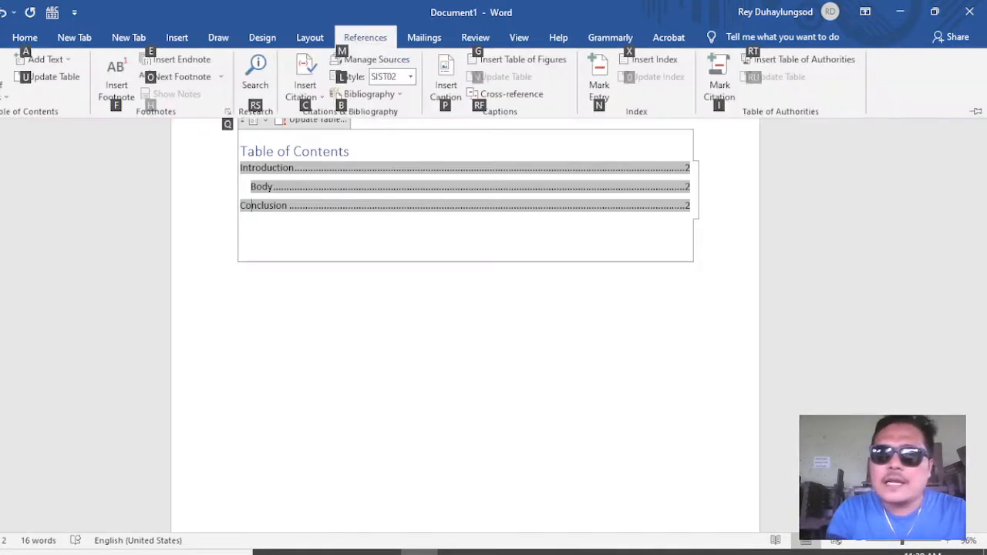
pyautogui.press('u')
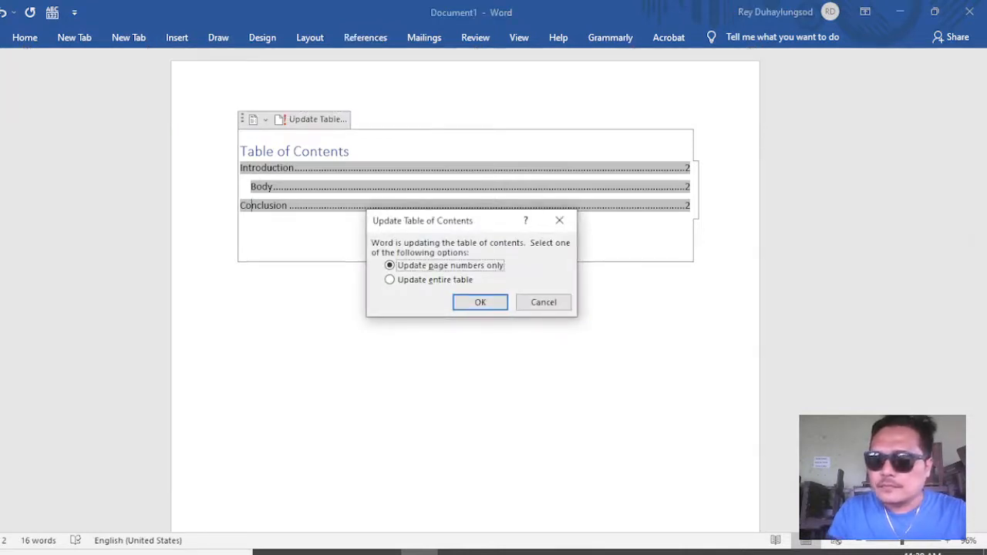
pyautogui.press('Down')
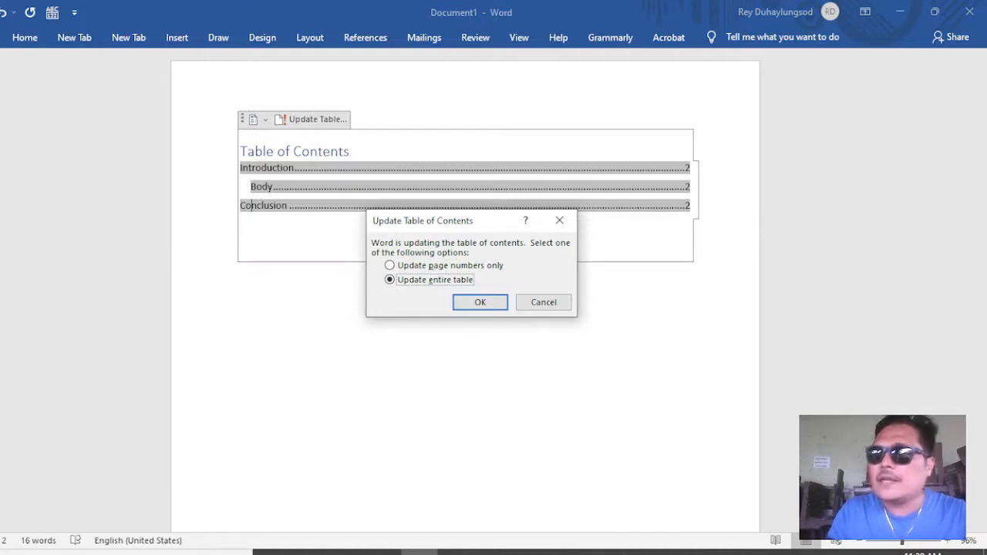
pyautogui.press('Return')
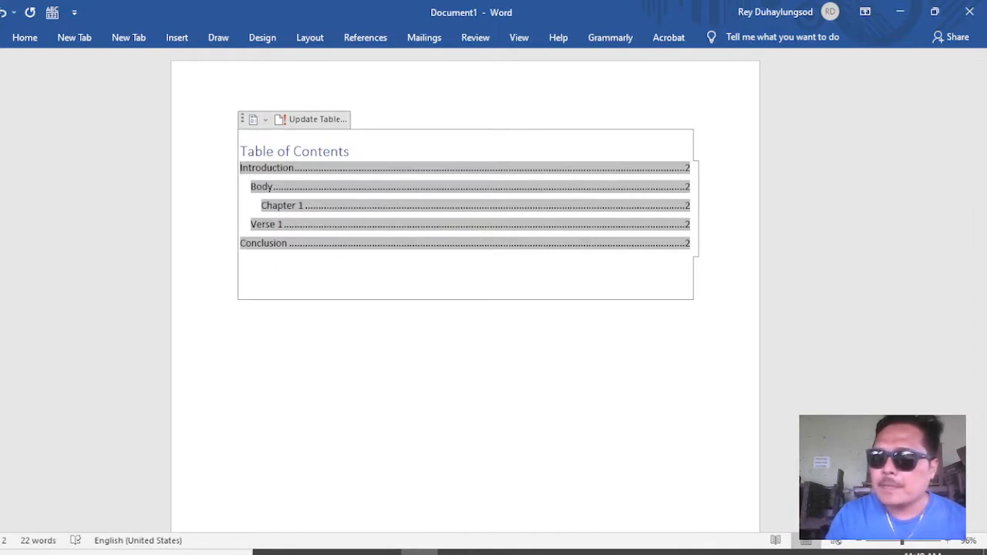
pyautogui.click(250, 186)
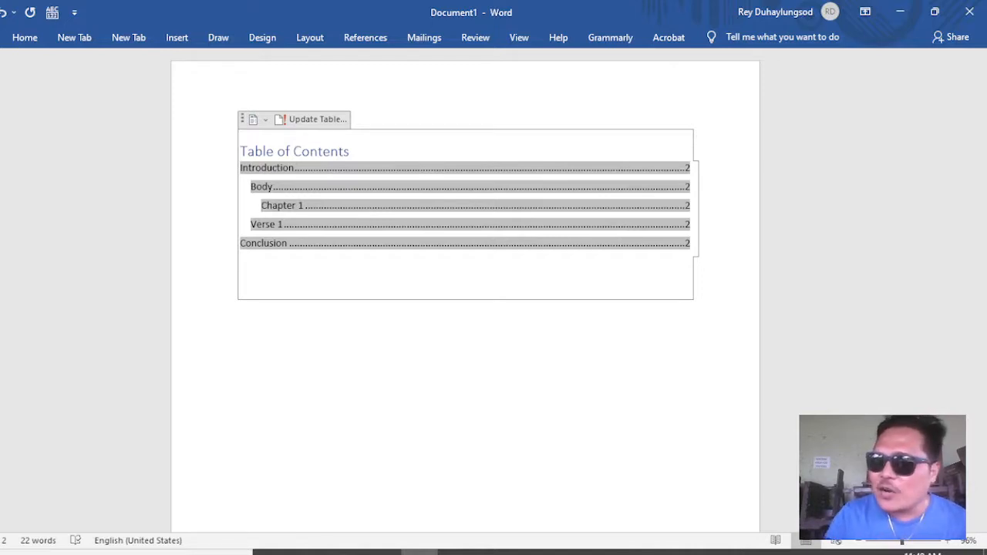
pyautogui.click(262, 224)
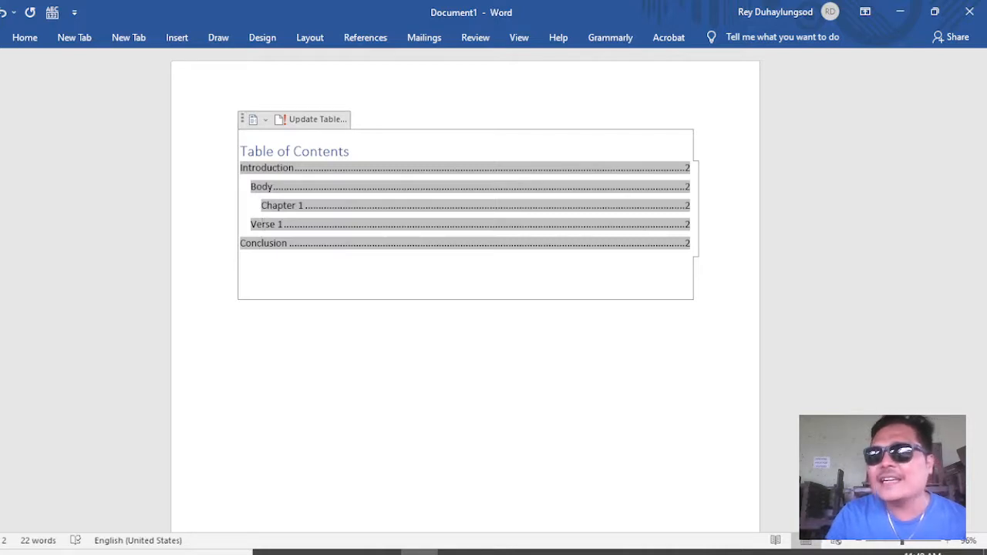
pyautogui.click(262, 243)
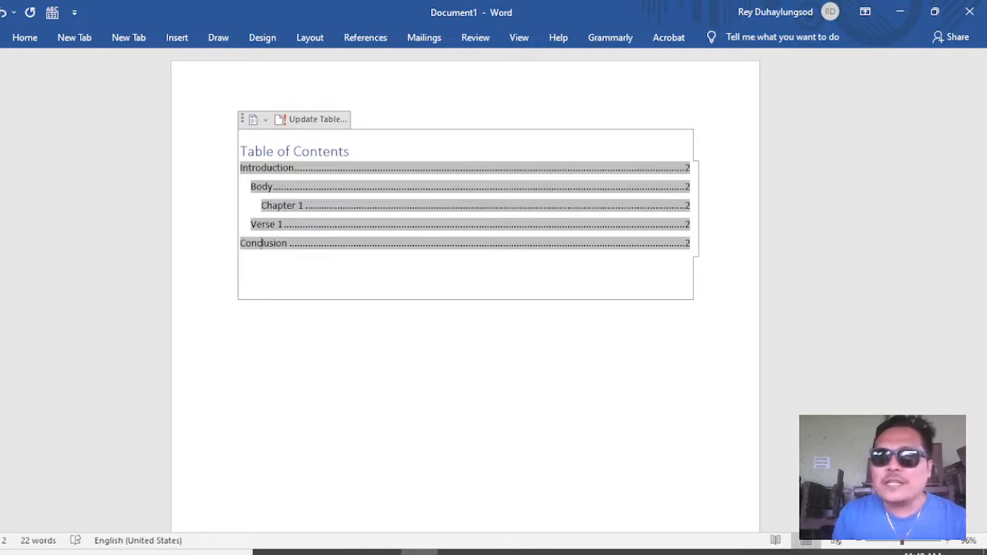